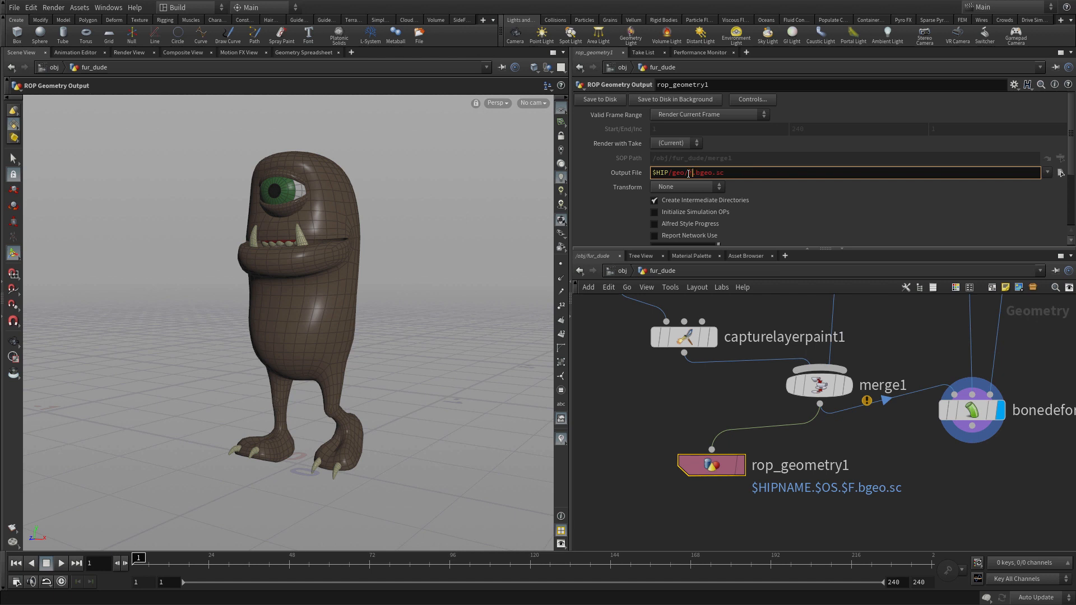
- Set the rop_geometry1 output file to $HIP/geo/furdude_capt.bgeo.sc
text(_capt)
key(Return)
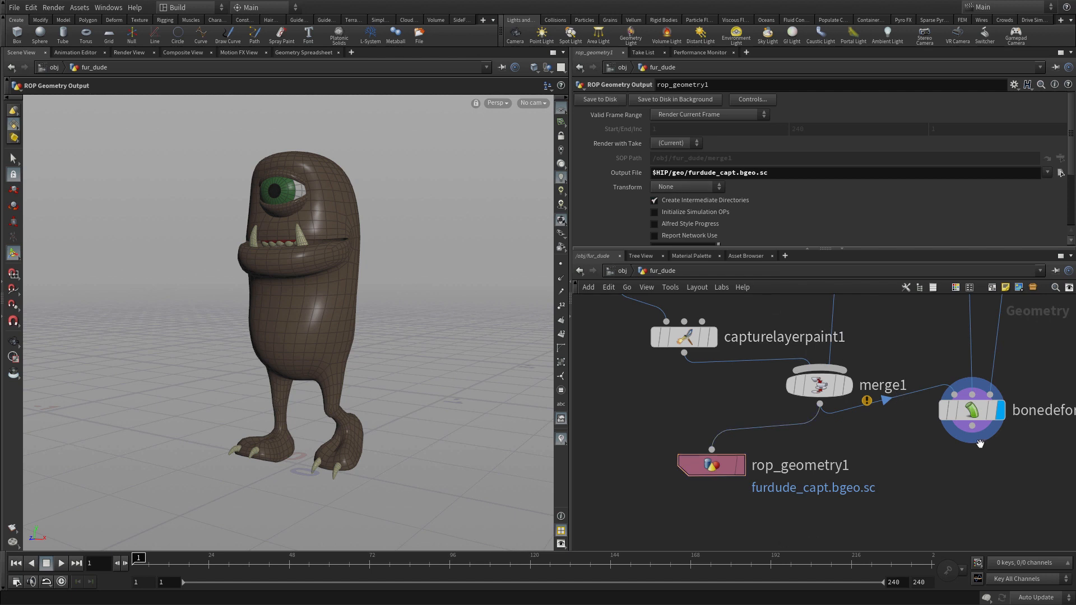
- Add a second ROP Geometry Output node beside skeletonmirror1 and wire the skeletonmirror1 output into it
drag(964, 463, 867, 498)
key(Tab)
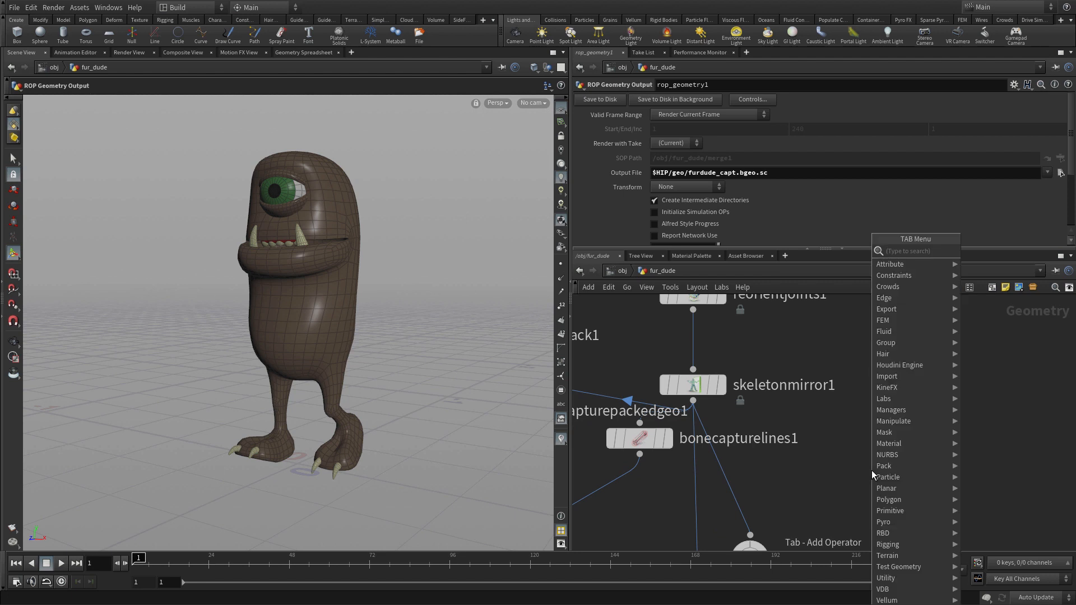
text(rop g)
key(Return)
click(872, 469)
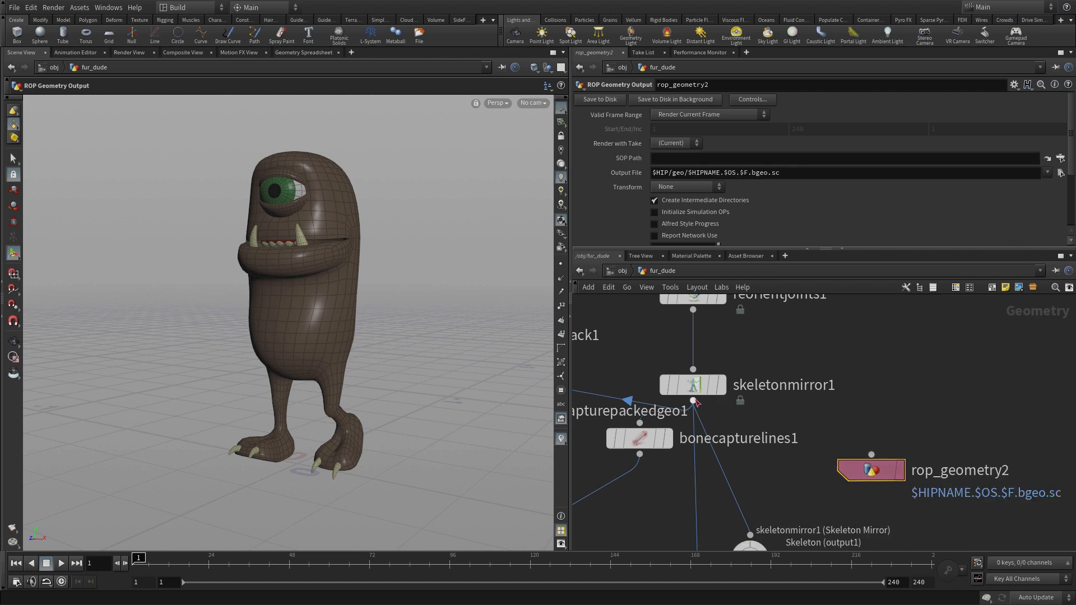
click(693, 401)
click(904, 458)
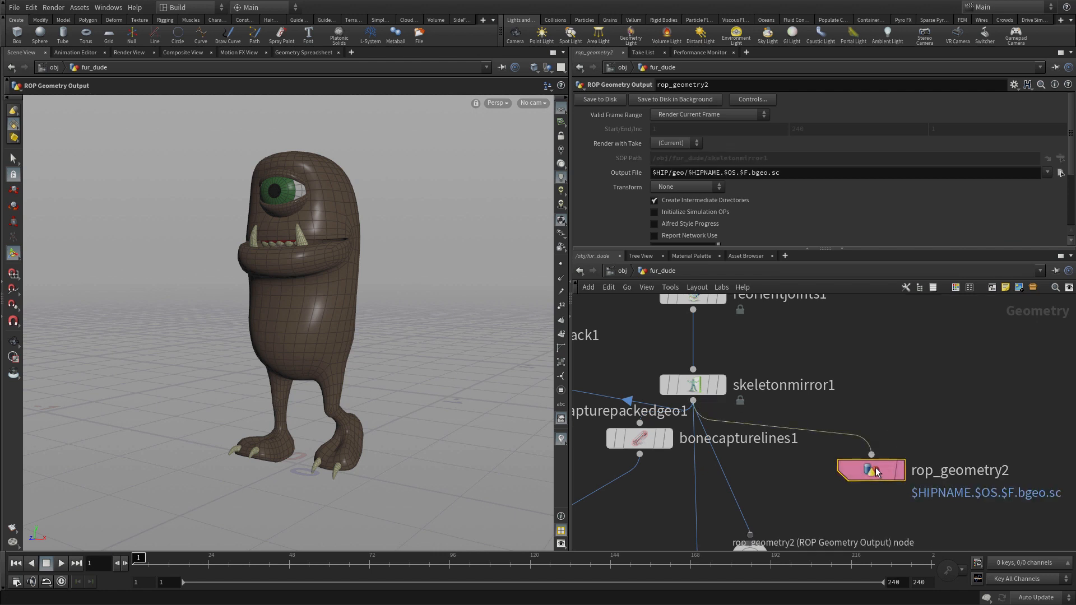
- Set the output file of the skeleton's ROP Geometry Output node to $HIP/geo/furdude_skel.bgeo.sc
drag(748, 171, 688, 176)
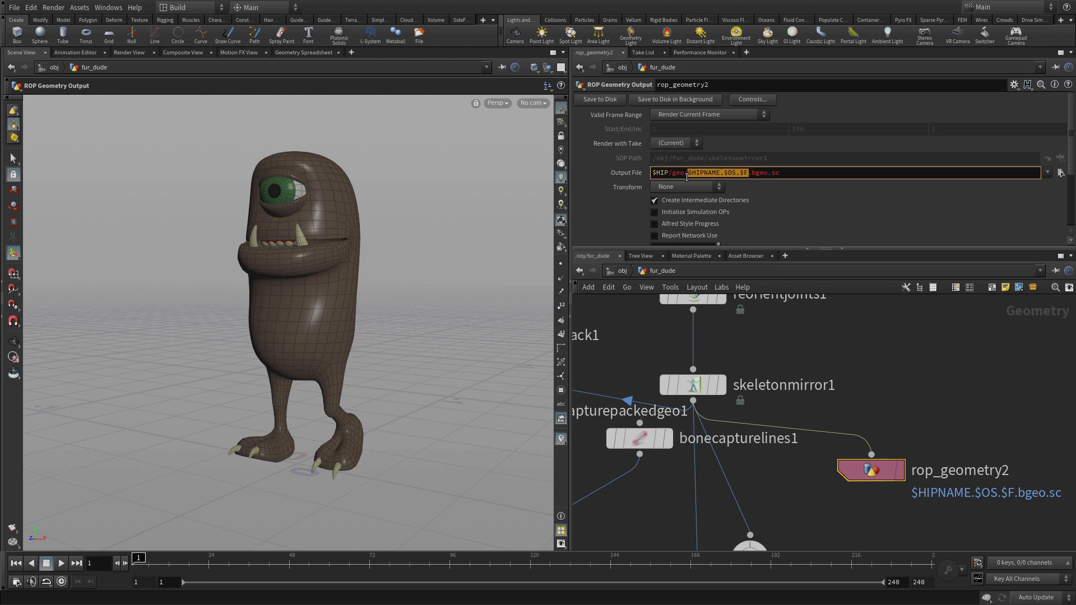
text(fude)
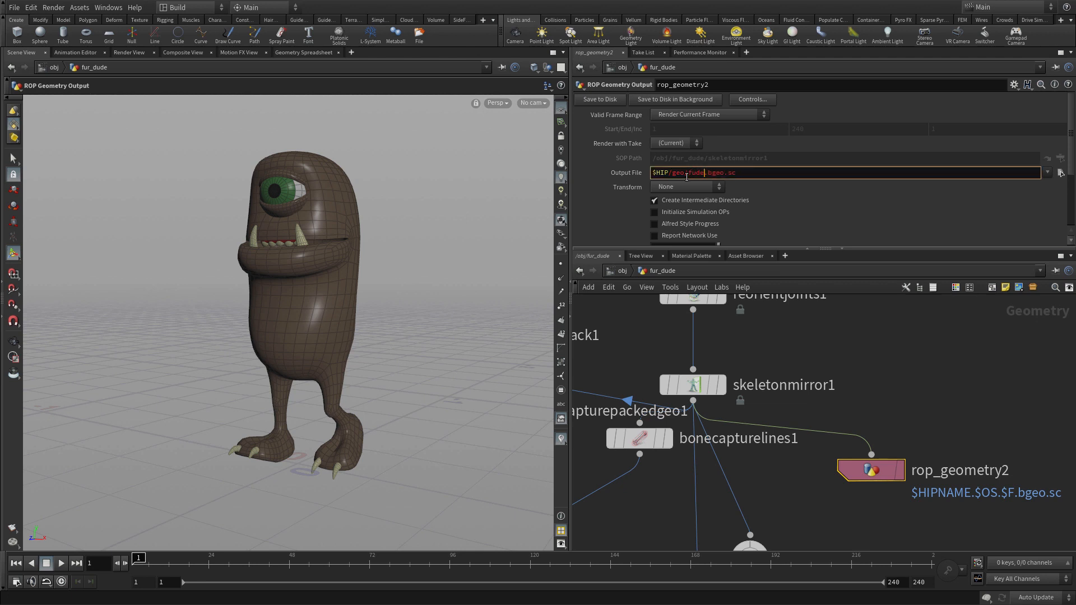
key(BackSpace)
key(BackSpace)
text(r_d)
text(ude)
text(_)
text(skel)
key(Return)
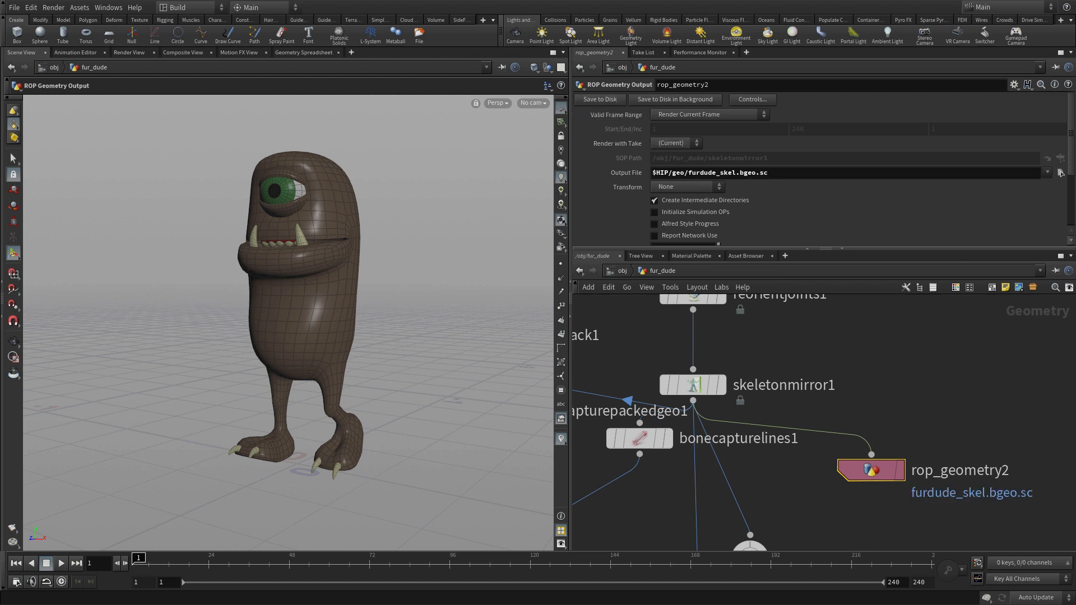
- Go up to the object level and rename the fur_dude geometry object as fur_dude_capture
click(862, 351)
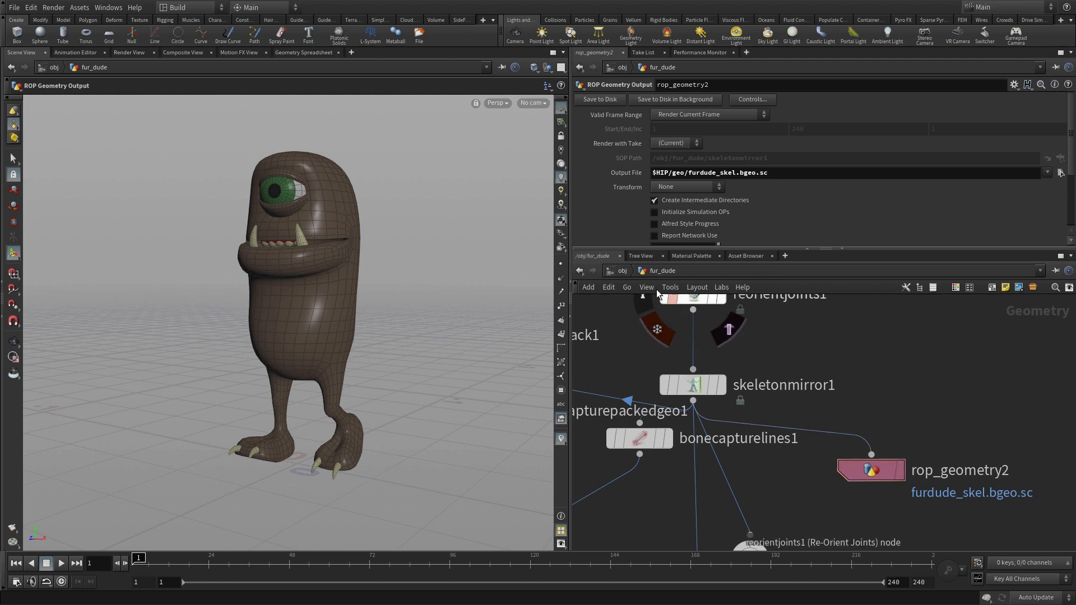
click(622, 271)
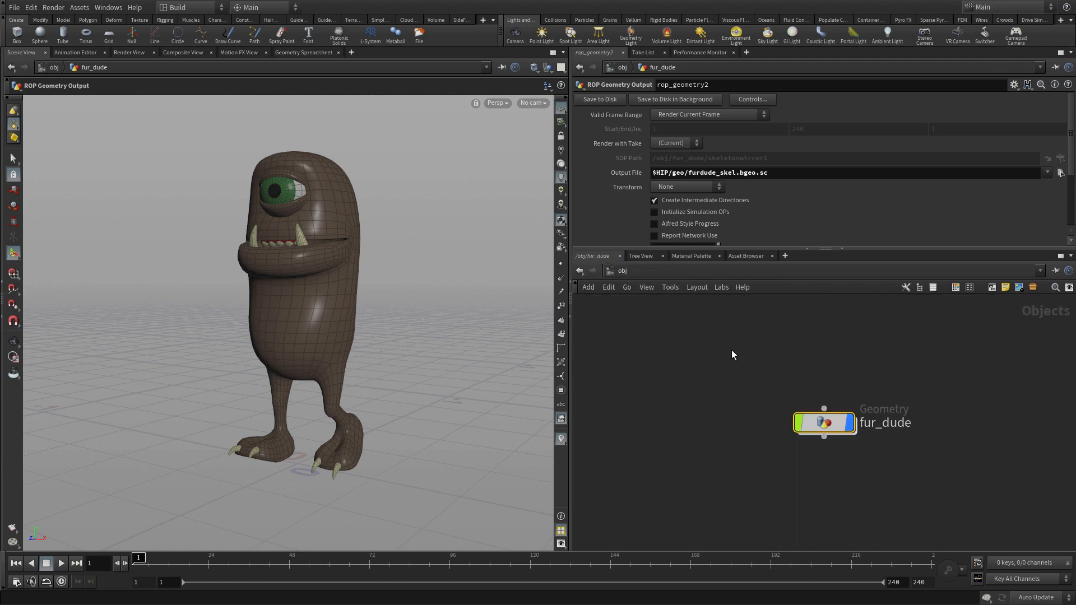
double_click(908, 425)
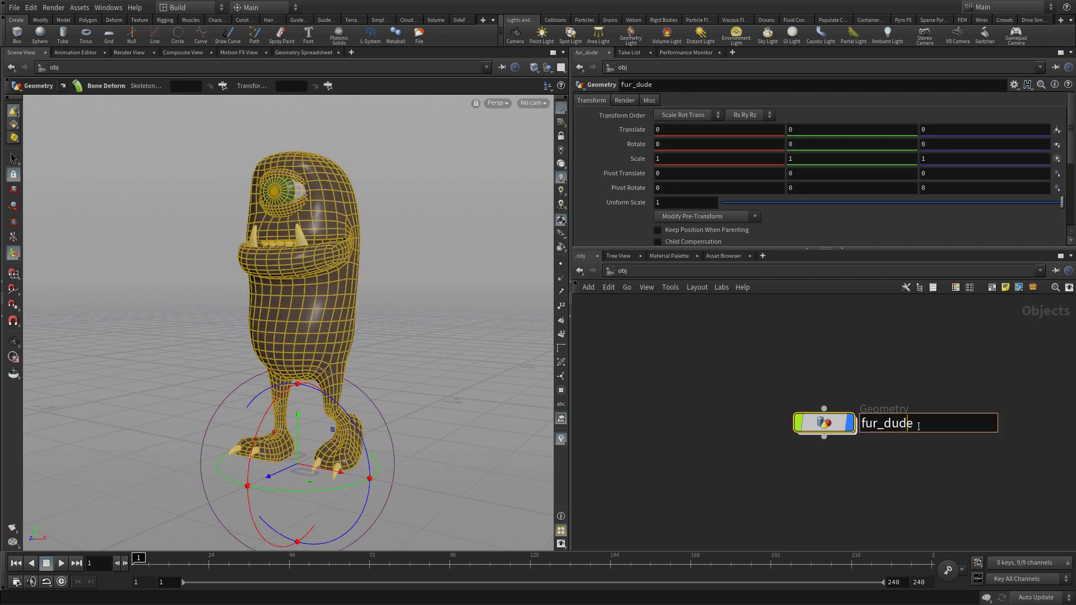
text(_capture)
key(Return)
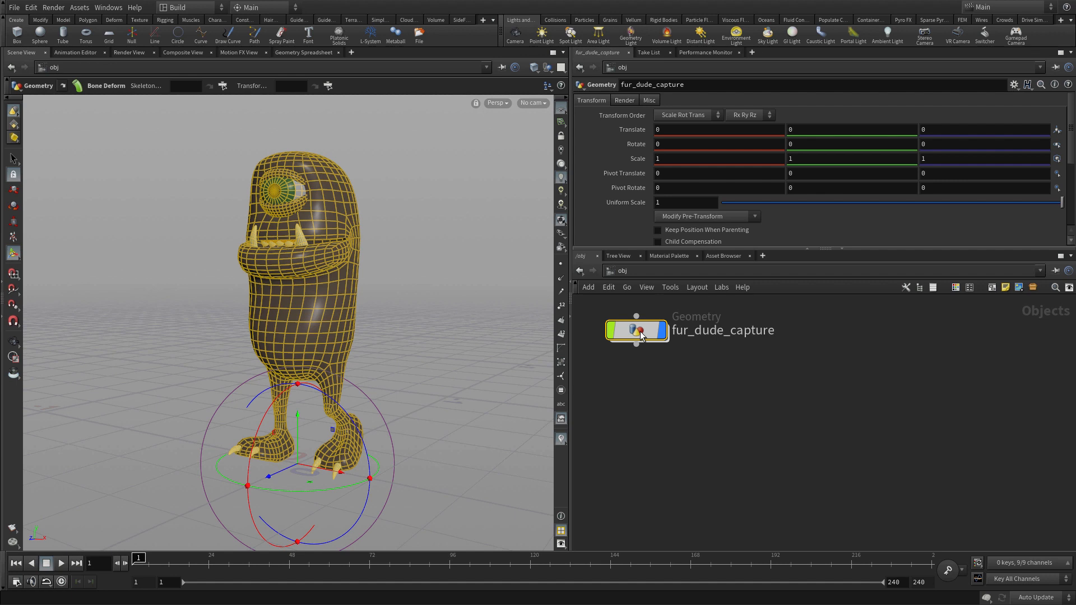
- Import furdude_capt.bgeo.sc from the project's geo folder as a new geometry object placed in the scene
click(640, 332)
click(417, 35)
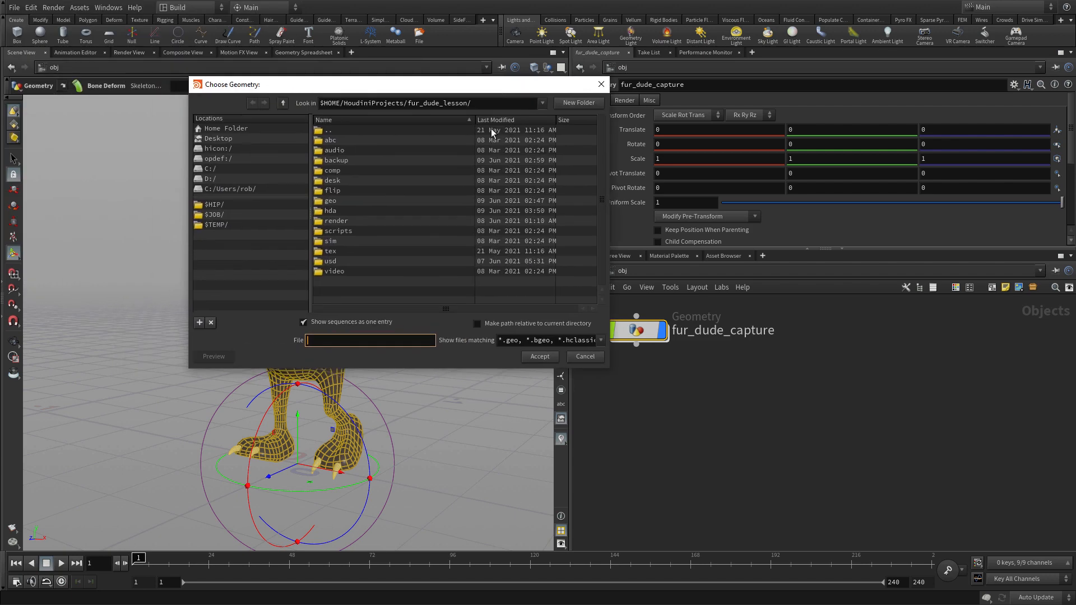
double_click(348, 200)
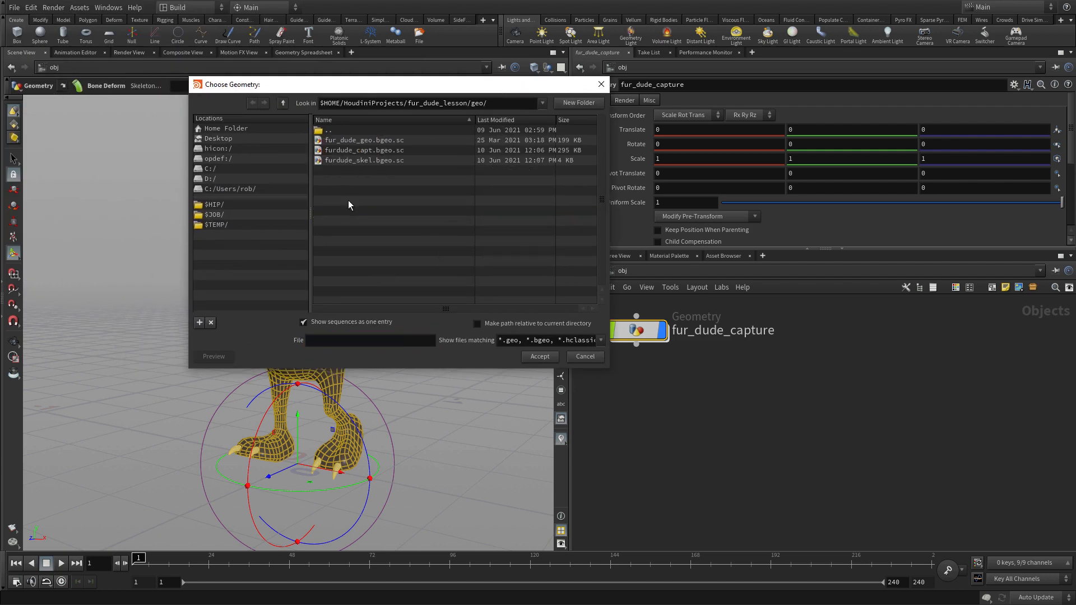
click(344, 152)
click(541, 358)
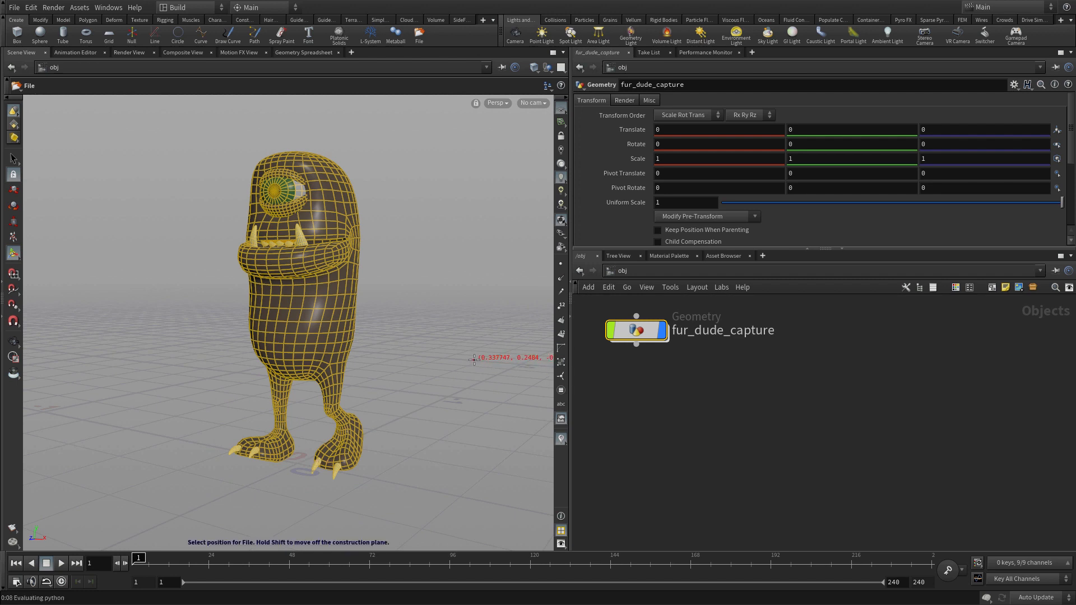
click(479, 351)
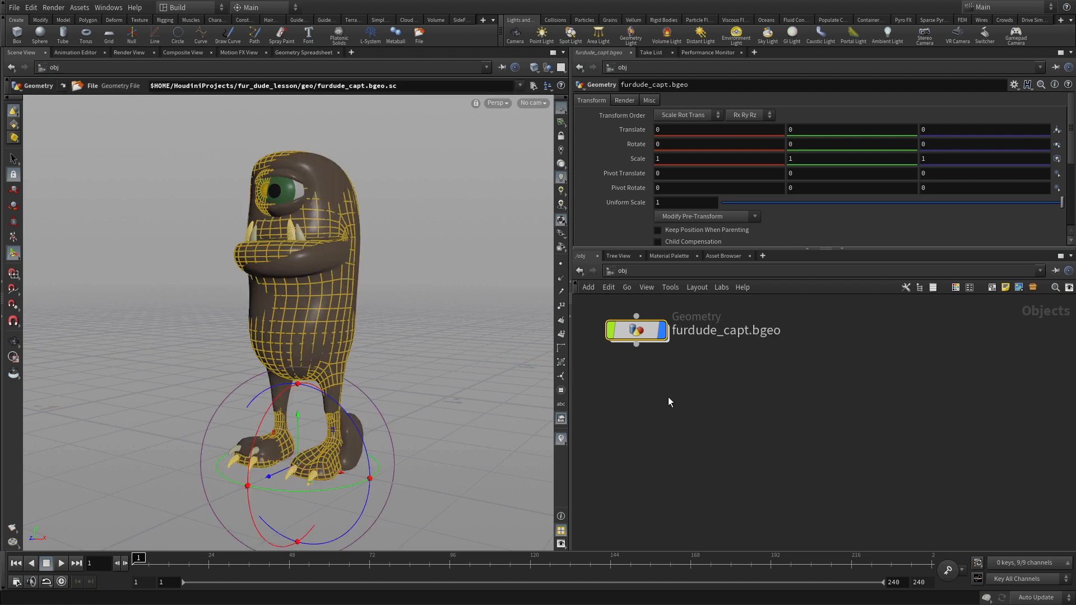
- Move the imported furdude_capt.bgeo object below fur_dude_capture in the network and turn off both objects' display
click(637, 330)
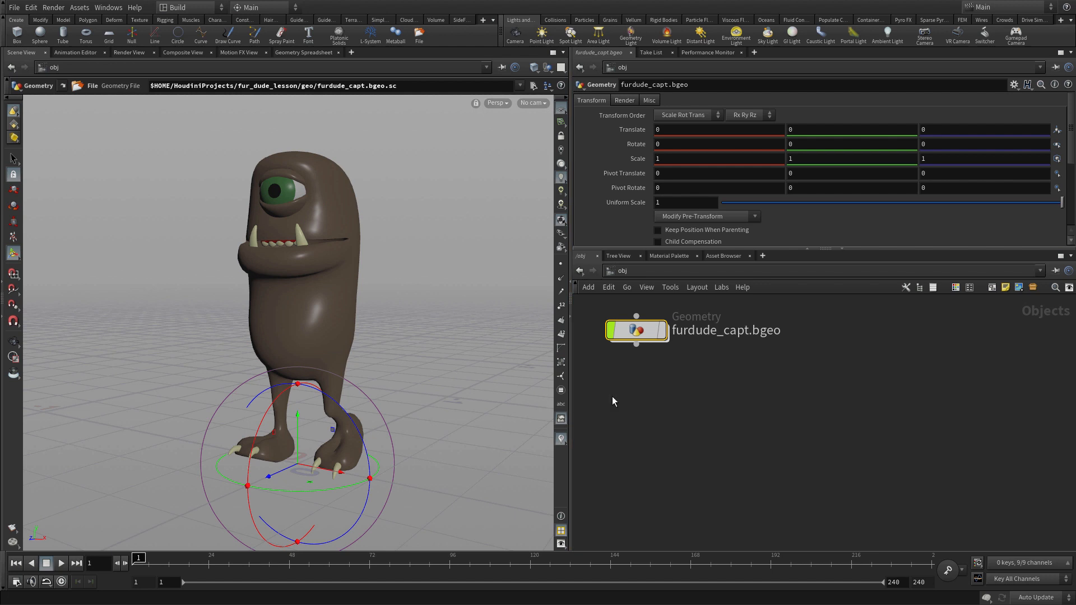
click(629, 335)
drag(627, 340, 655, 407)
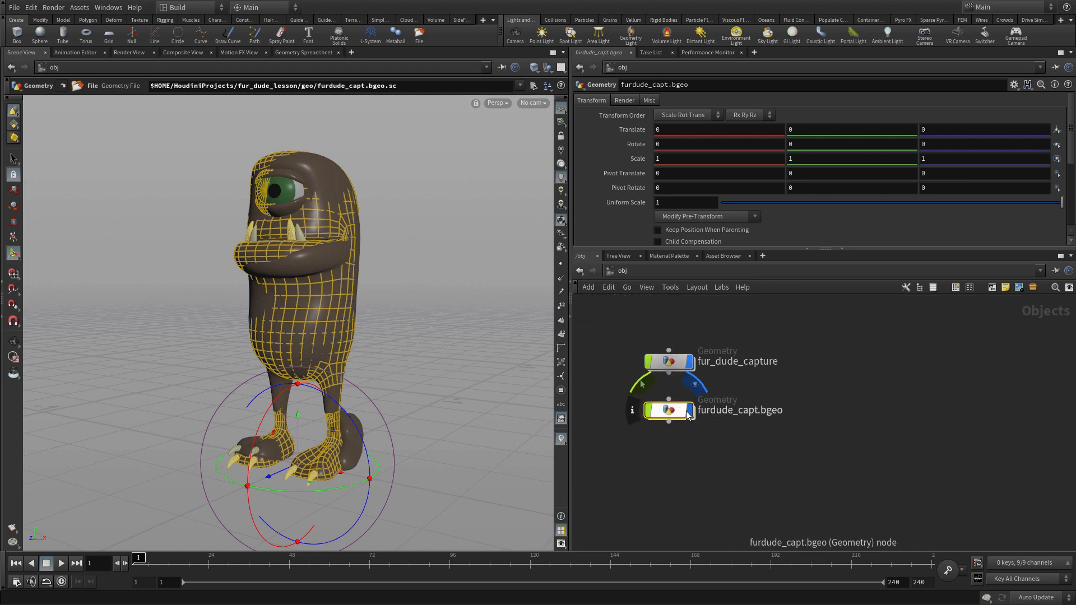
click(689, 412)
click(688, 362)
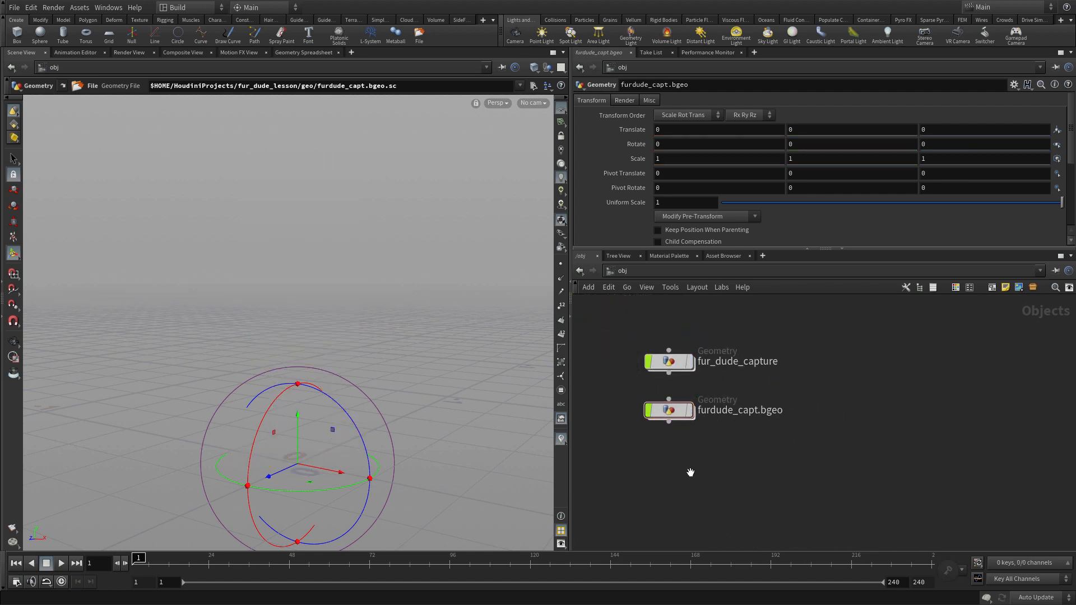
scroll(691, 473, up, 3)
drag(707, 468, 739, 488)
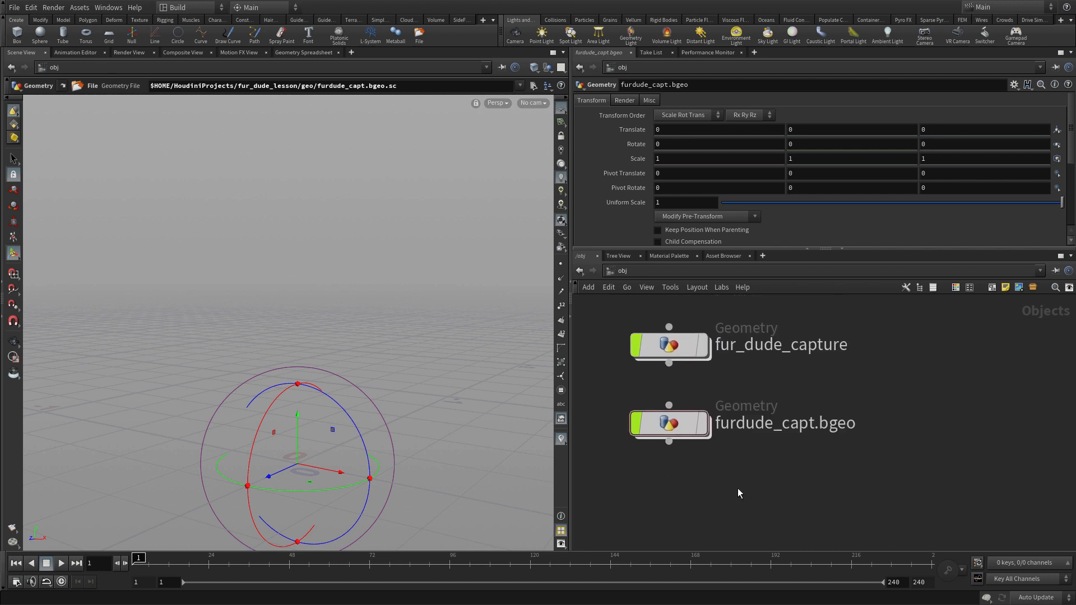
- Go inside the furdude_capt.bgeo object and duplicate its File node beside the original
double_click(677, 427)
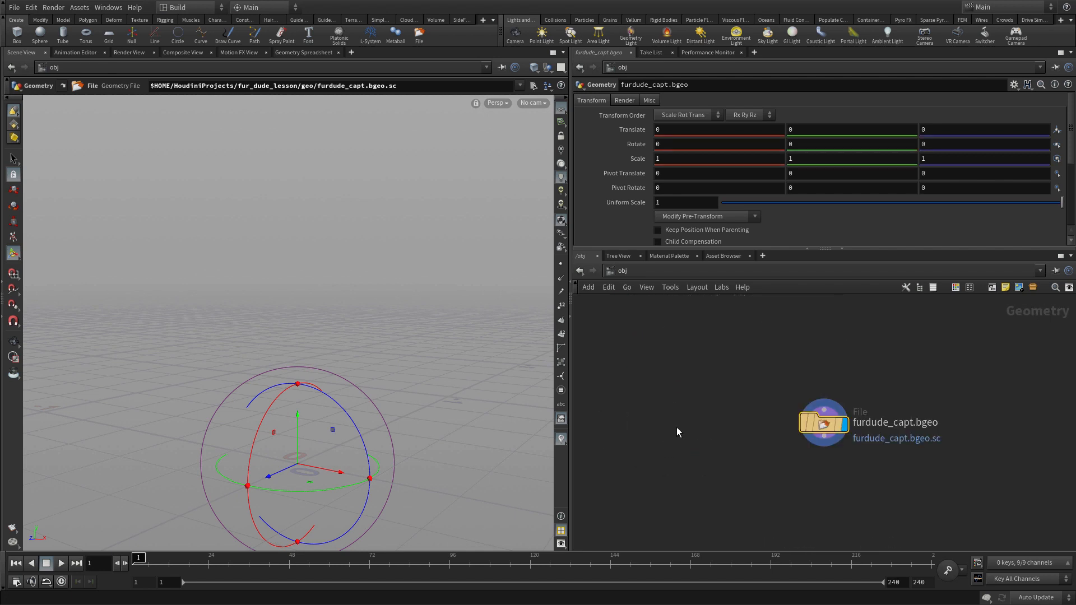
middle_drag(784, 474, 623, 408)
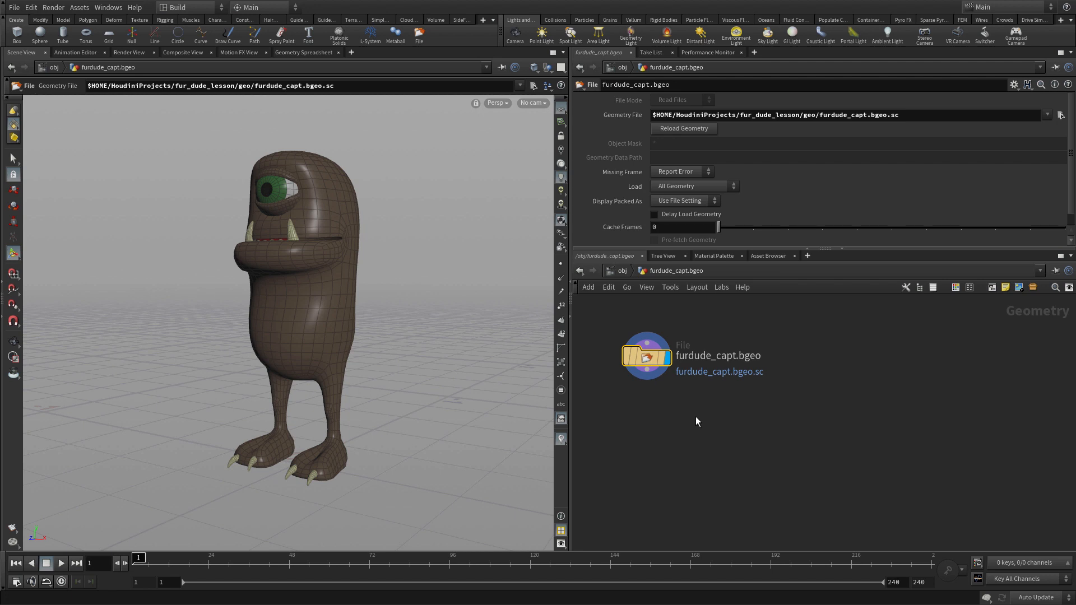
mouse_move(648, 362)
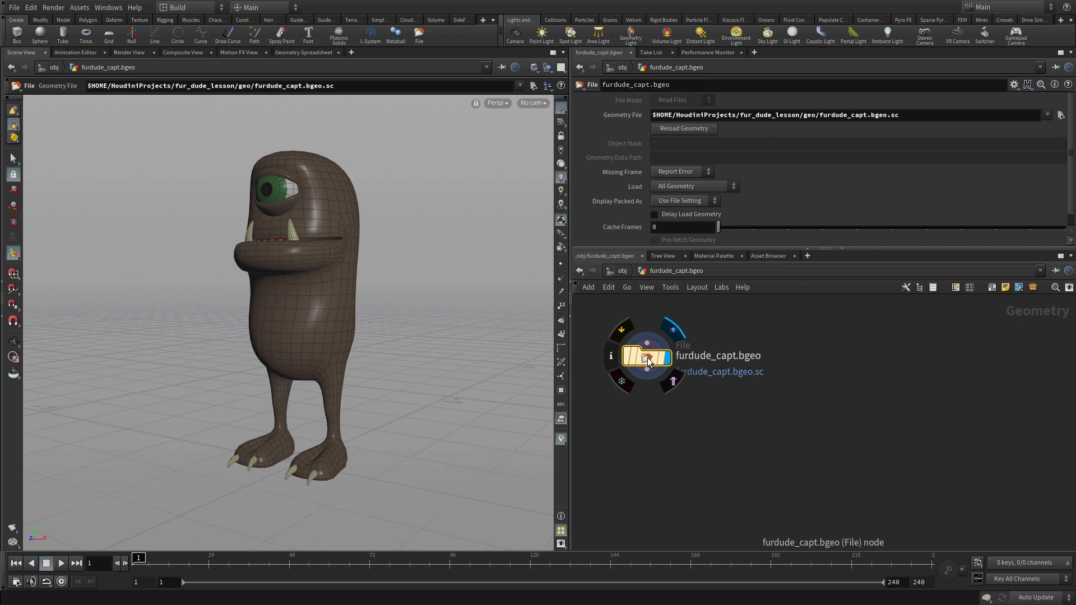
click(648, 362)
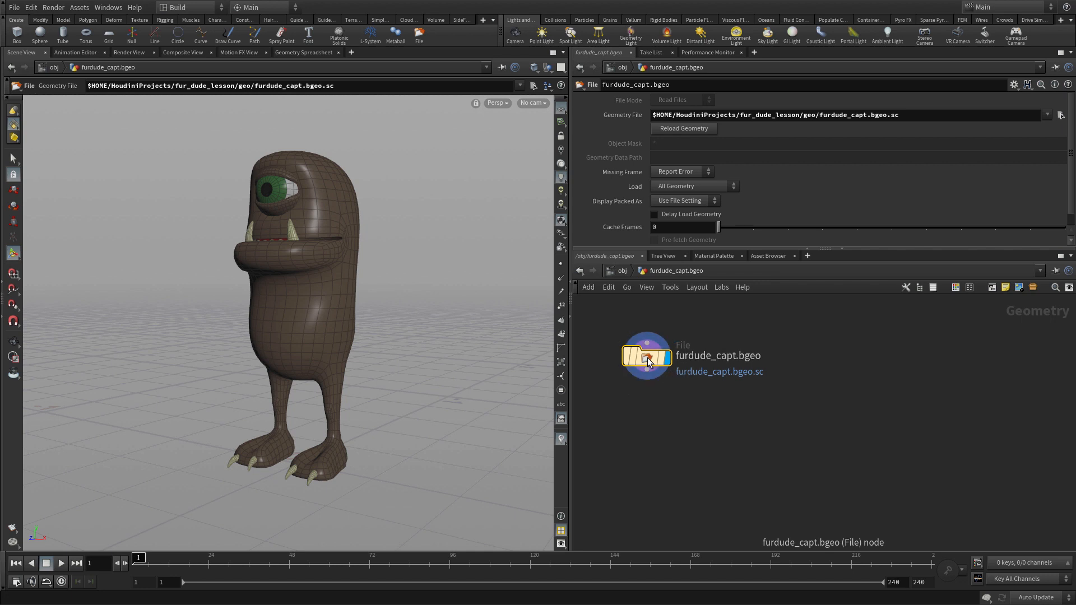
key(alt)
alt+drag(648, 361, 873, 360)
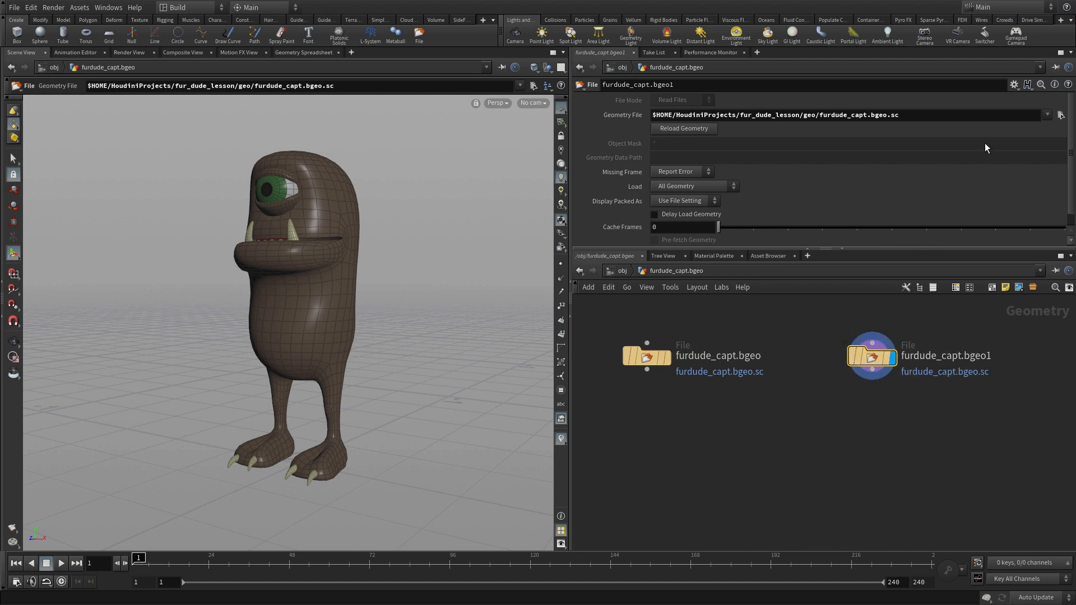
- Point the duplicated File node's geometry file to furdude_skel.bgeo.sc in the geo folder
click(1061, 114)
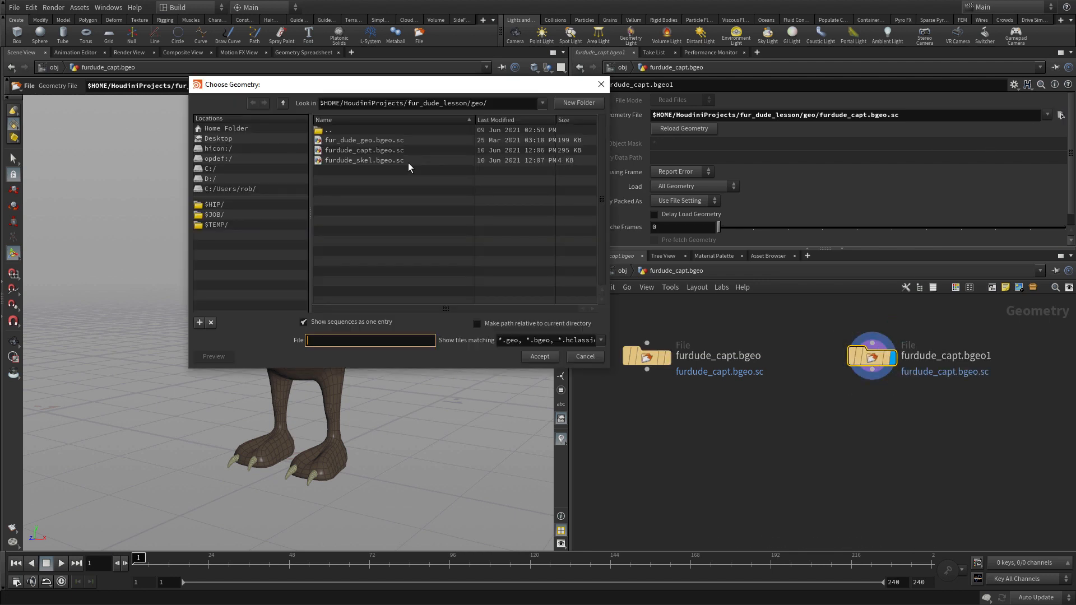
click(405, 161)
click(543, 356)
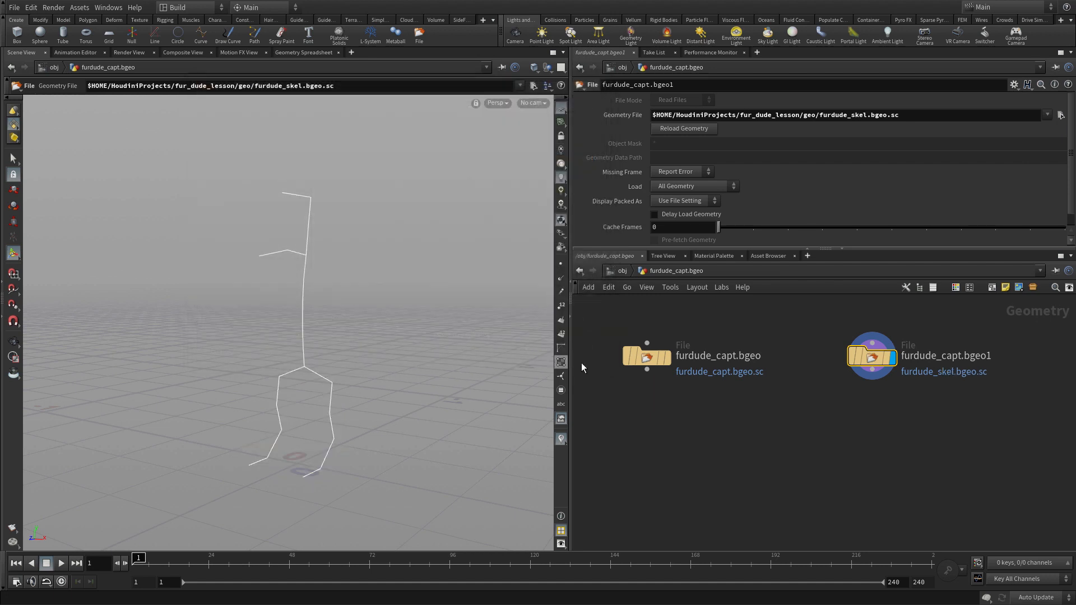
- Rename the duplicated File node as furdude_skel.bgeo
double_click(957, 357)
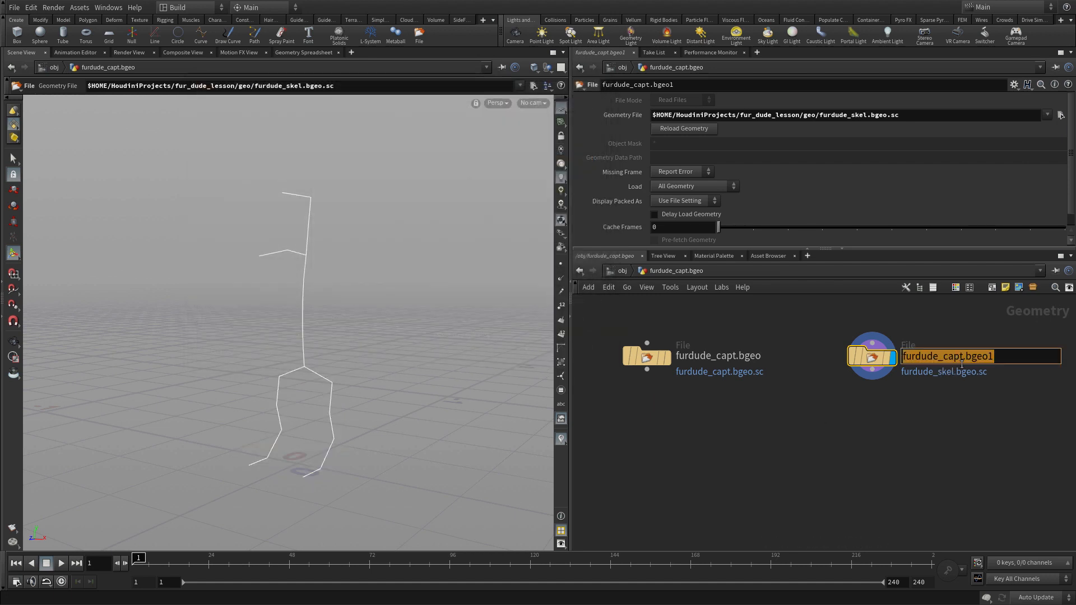
click(963, 357)
drag(964, 357, 944, 359)
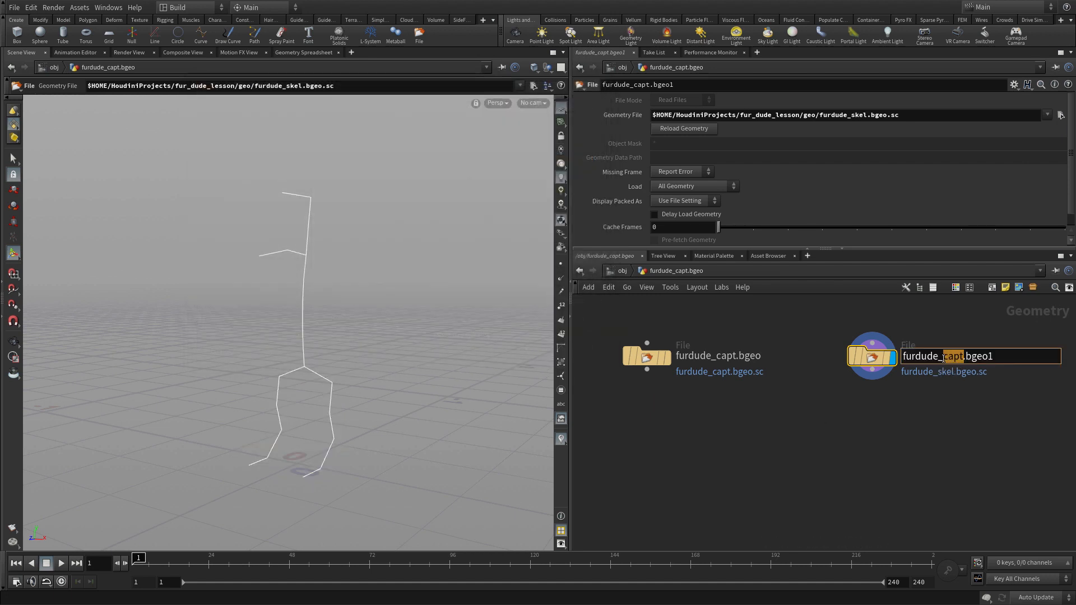
text(skel)
key(Right)
key(End)
key(BackSpace)
key(Return)
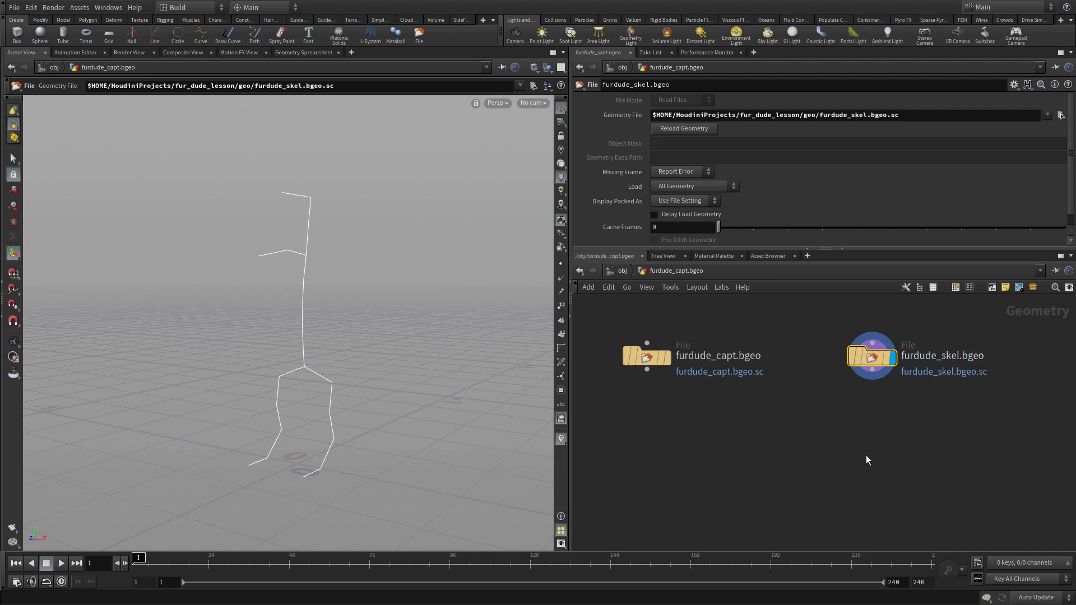
- Start a new digital asset from the two File nodes with the operator name fur_dude_capture_rig
click(866, 456)
drag(601, 318, 980, 430)
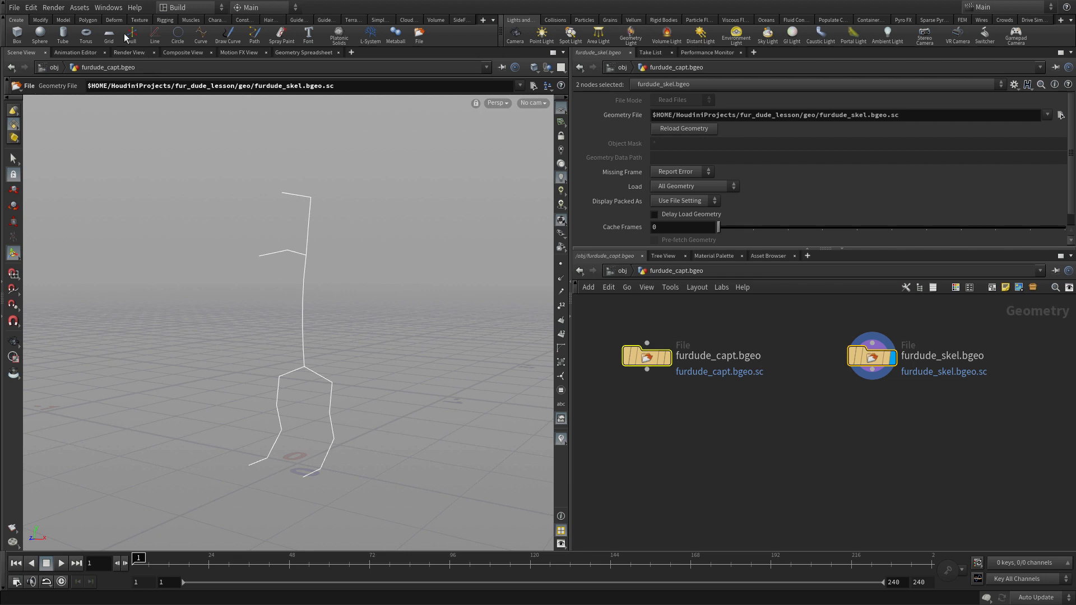
click(79, 7)
click(85, 21)
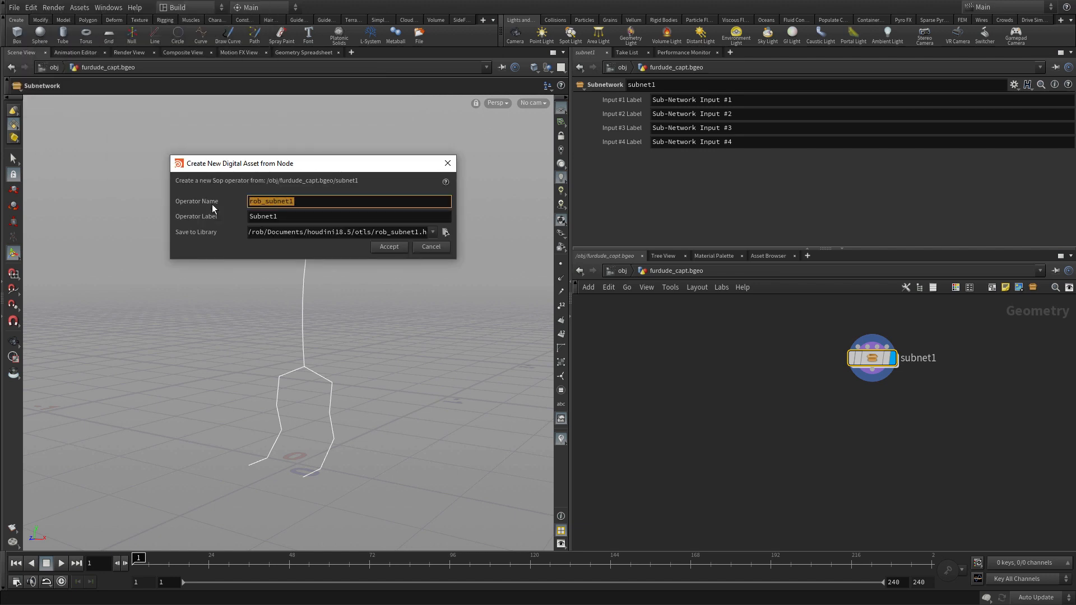
text(fur_dude)
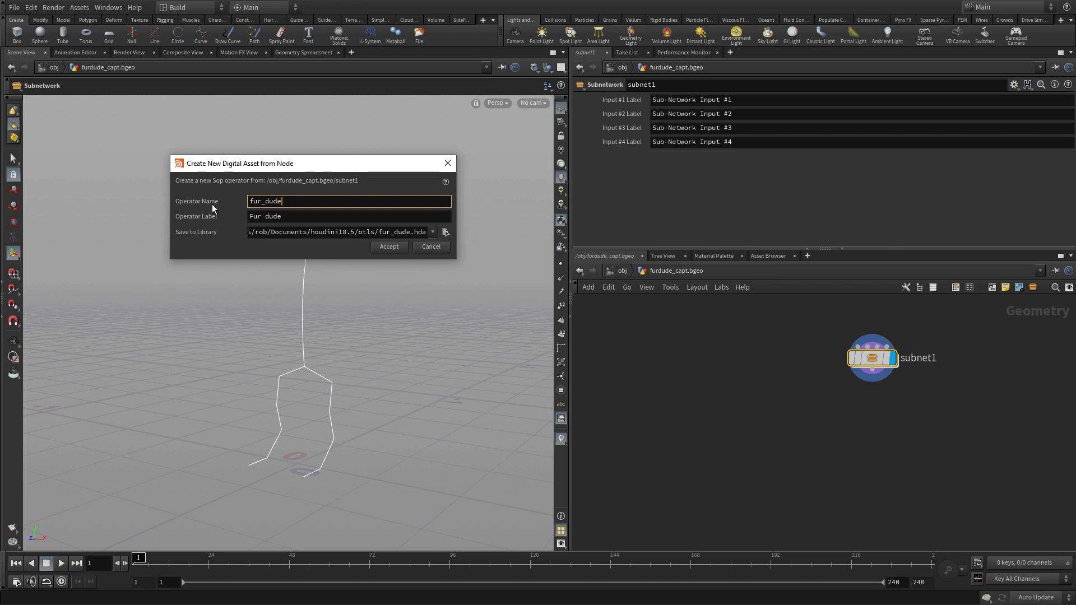
text(_capture_rig)
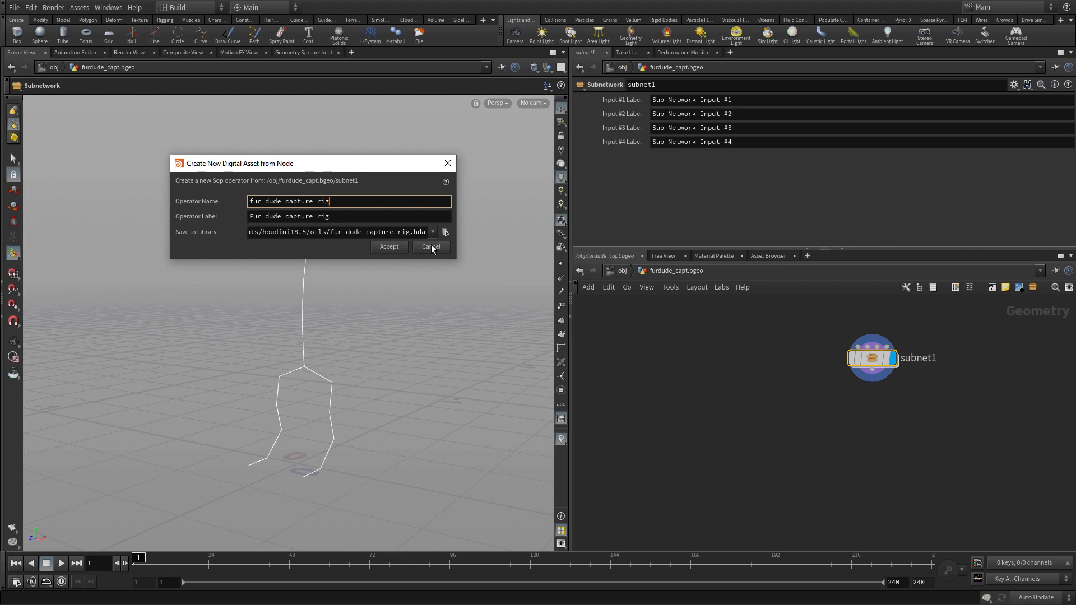
- Create the asset with its library saved as fur_dude.hda in the project's hda folder and maximum outputs set to 3
click(446, 232)
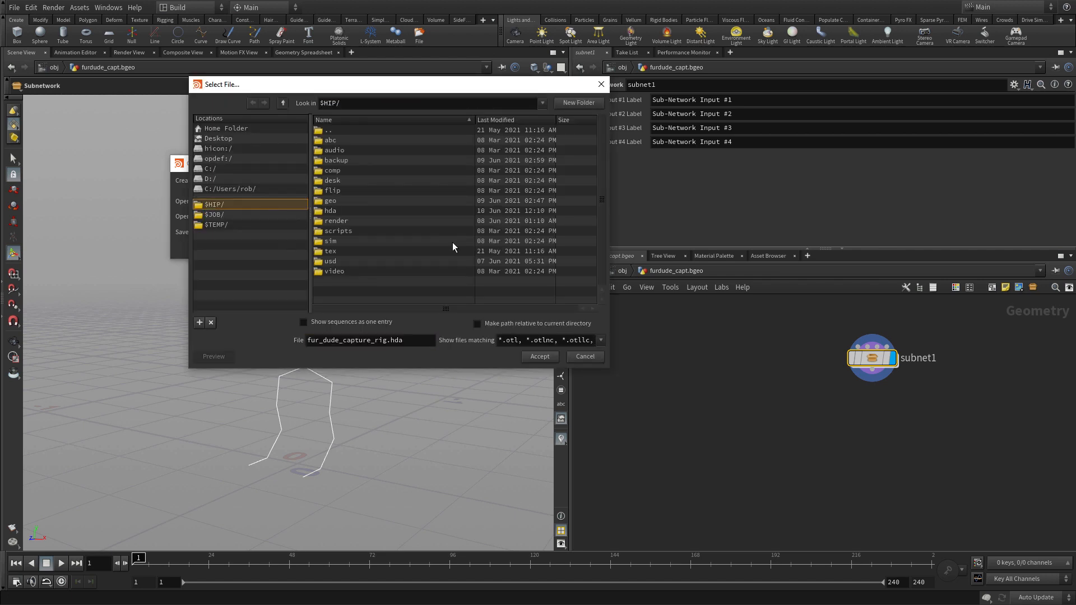
double_click(350, 210)
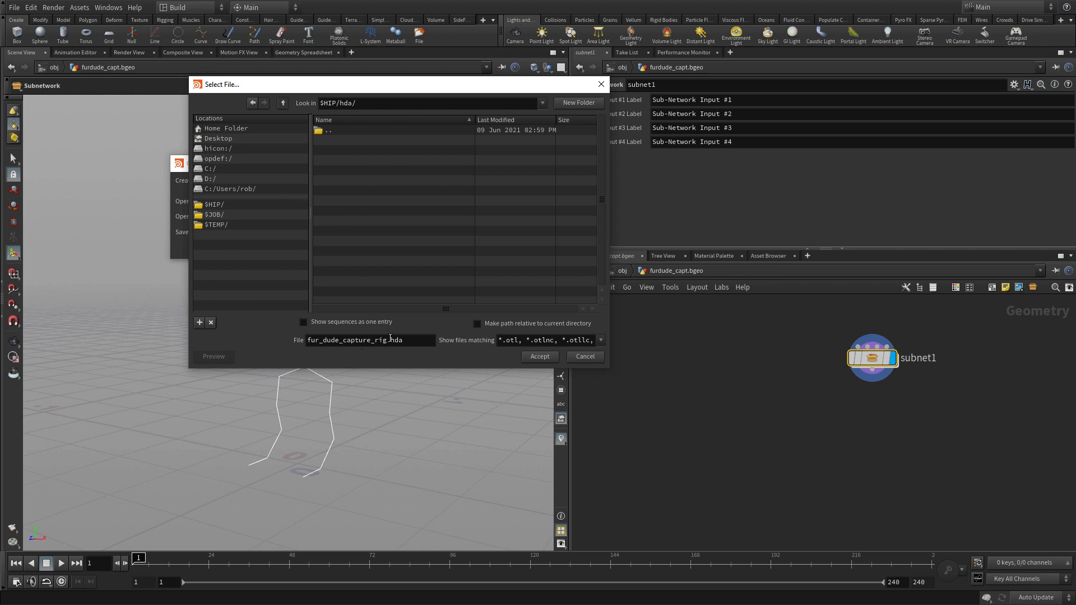
drag(387, 340, 339, 342)
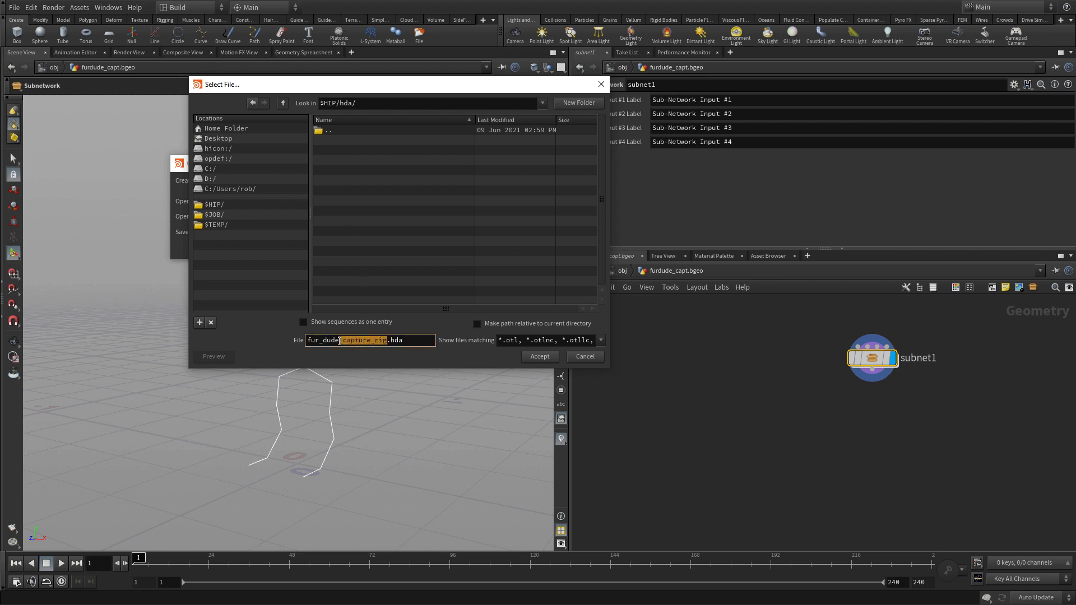
key(BackSpace)
click(542, 359)
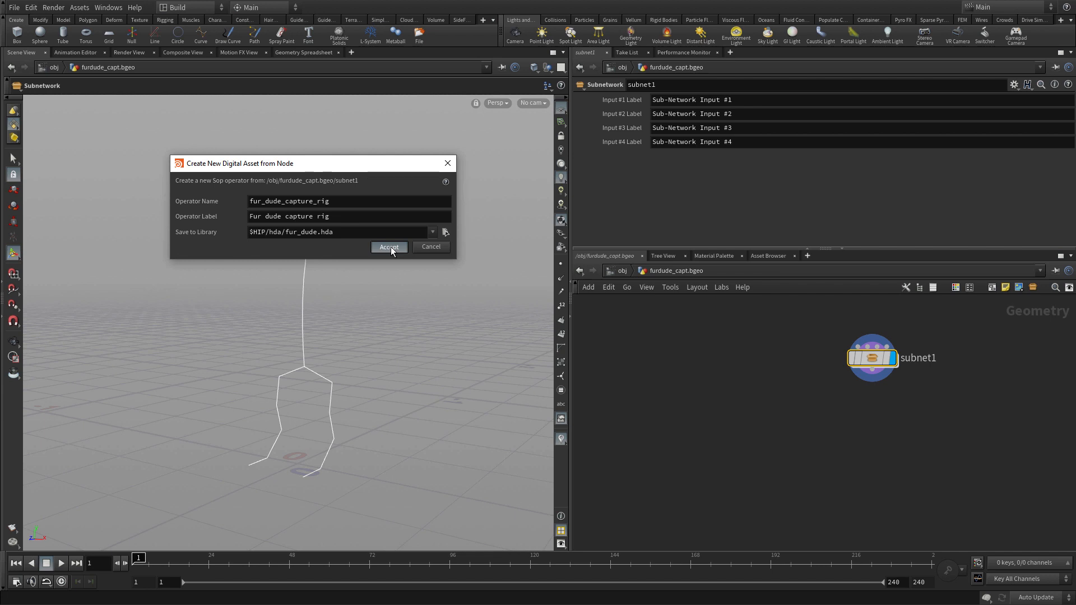
click(391, 247)
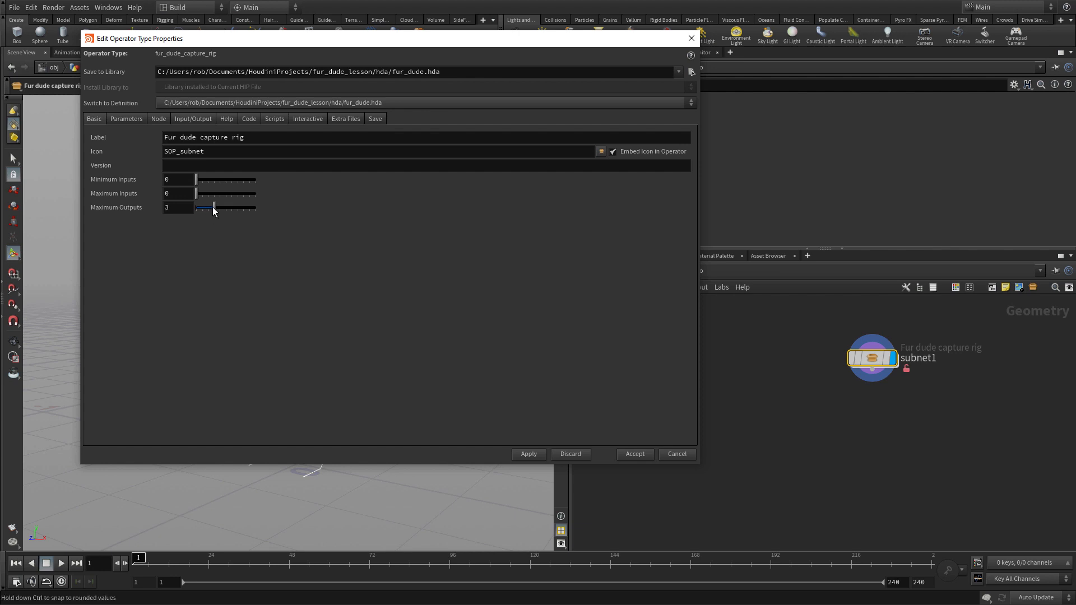
click(628, 455)
- Rename the new asset's subnet1 node as fur_dude_capture_rig
double_click(913, 359)
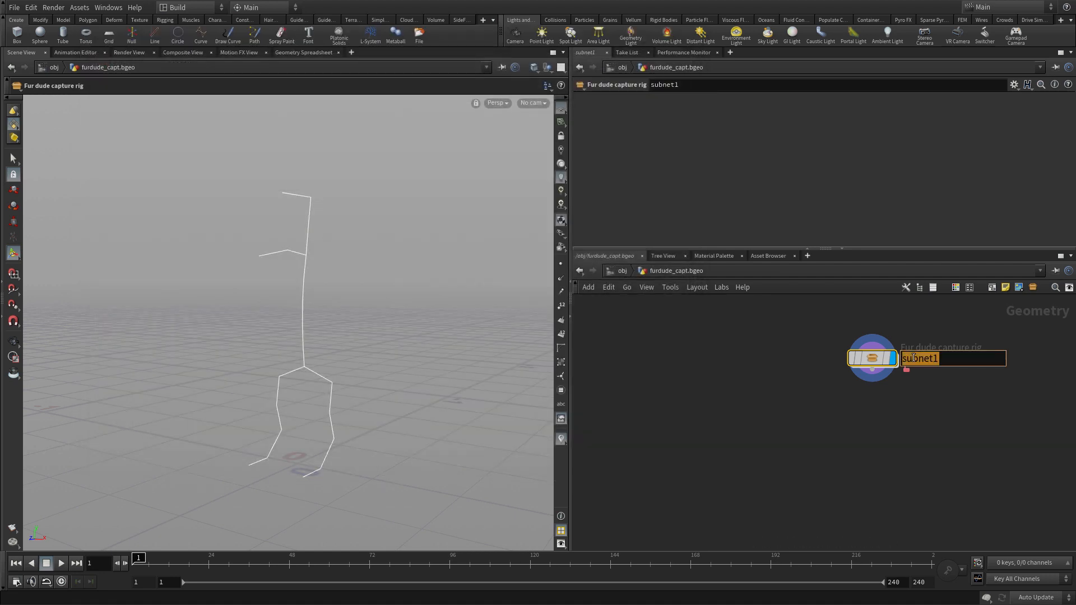
text(fur_dude_capture_rig)
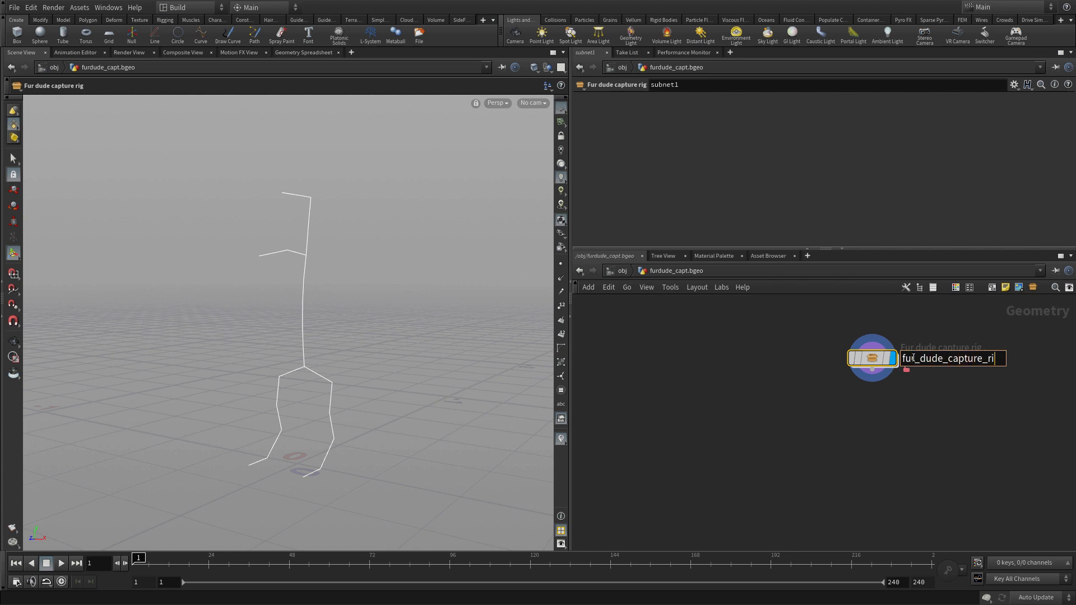
key(Return)
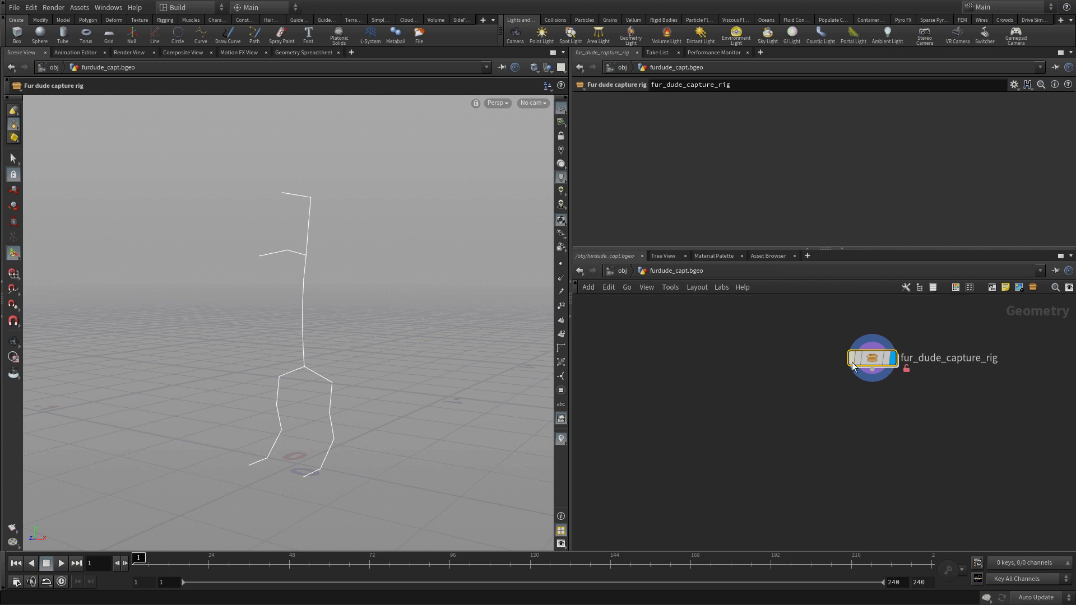
- Inside the asset, add an Output node fed by the furdude_capt.bgeo File node and display its geometry
double_click(871, 372)
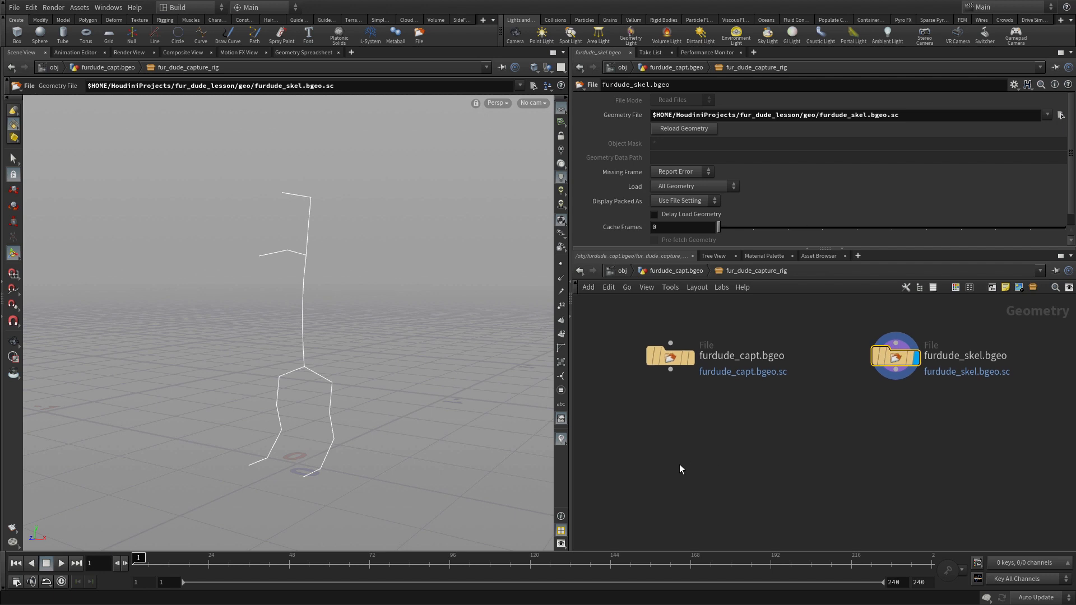
key(Tab)
text(out)
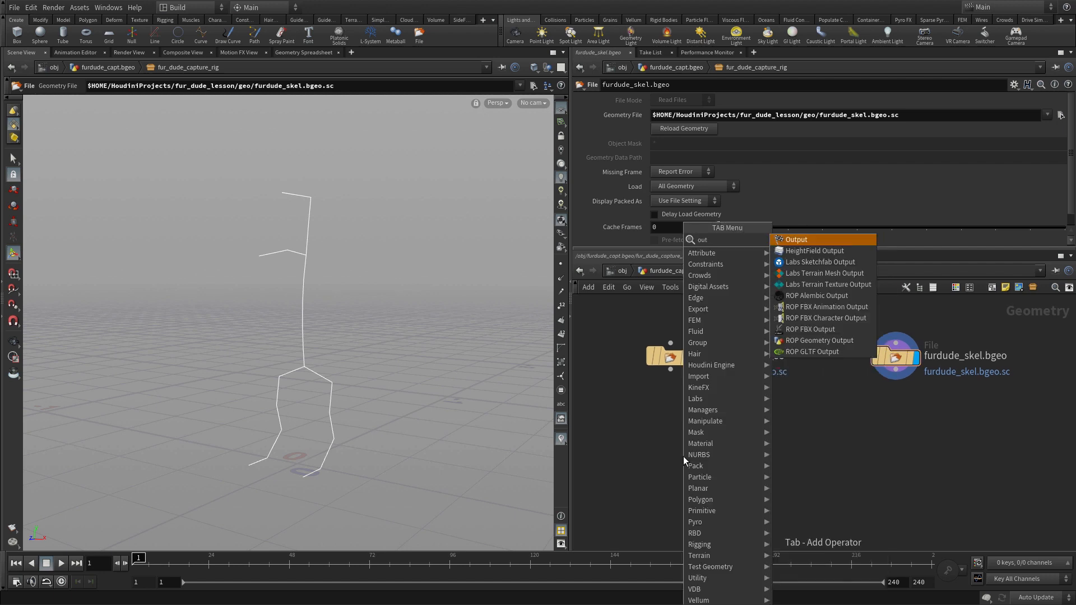
key(Return)
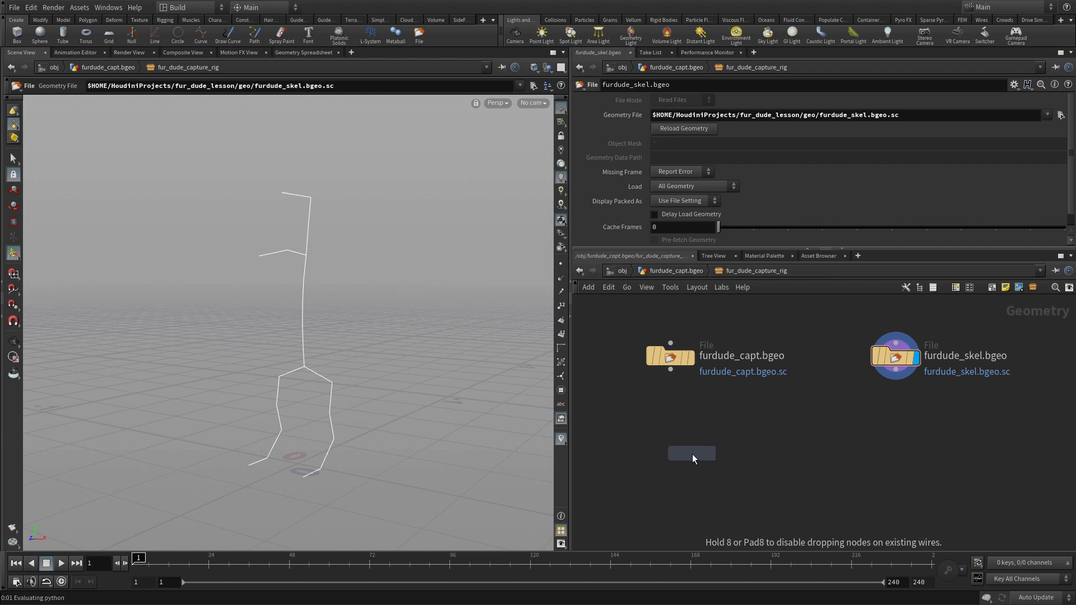
click(678, 478)
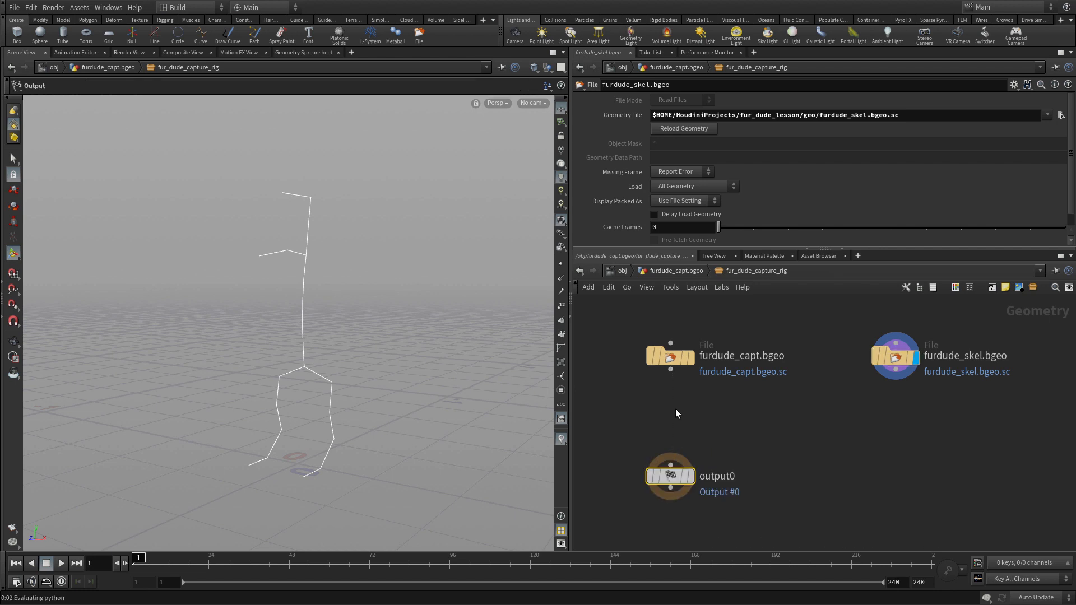
click(671, 370)
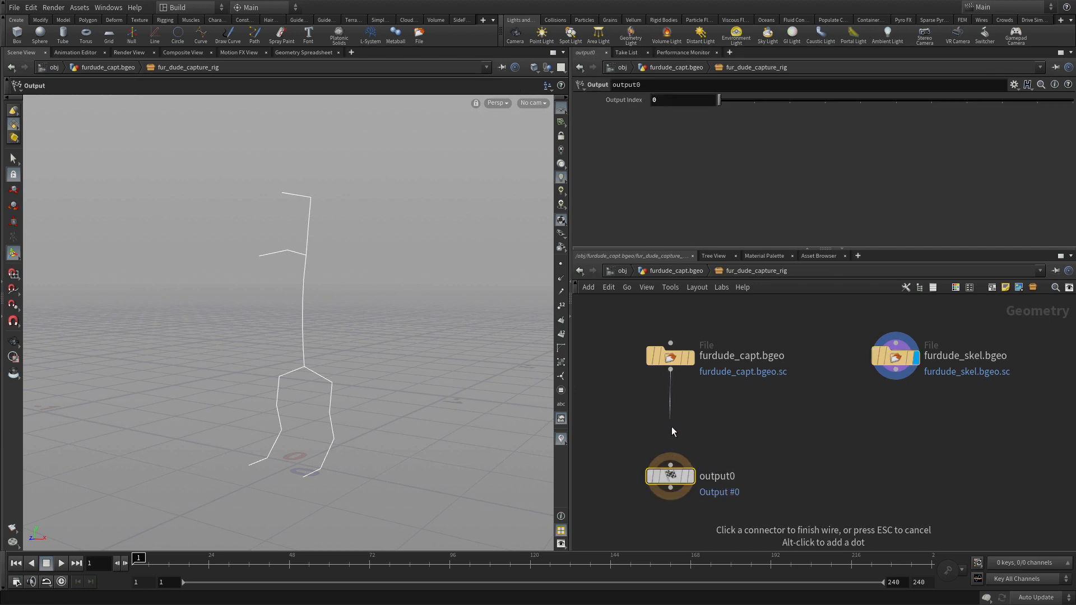
click(671, 463)
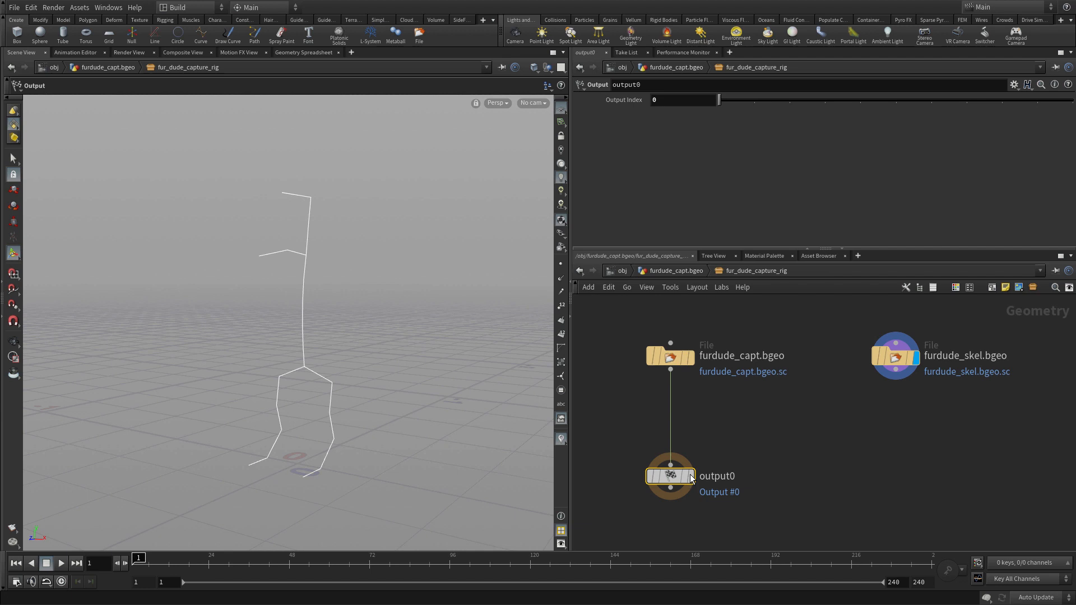
click(691, 477)
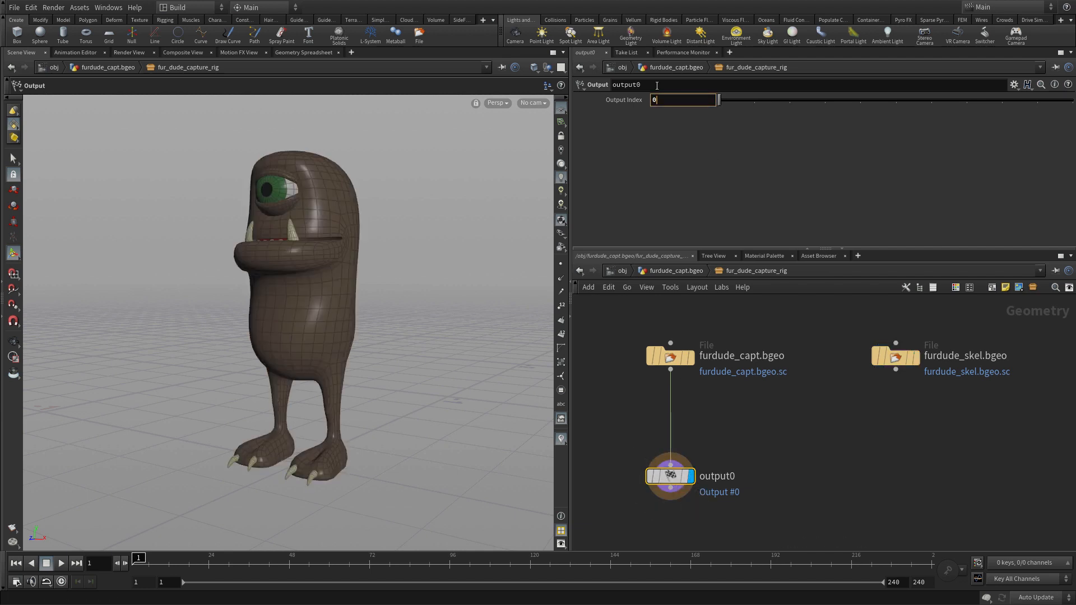
- Rename the new Output node as CaptureGeo
double_click(626, 85)
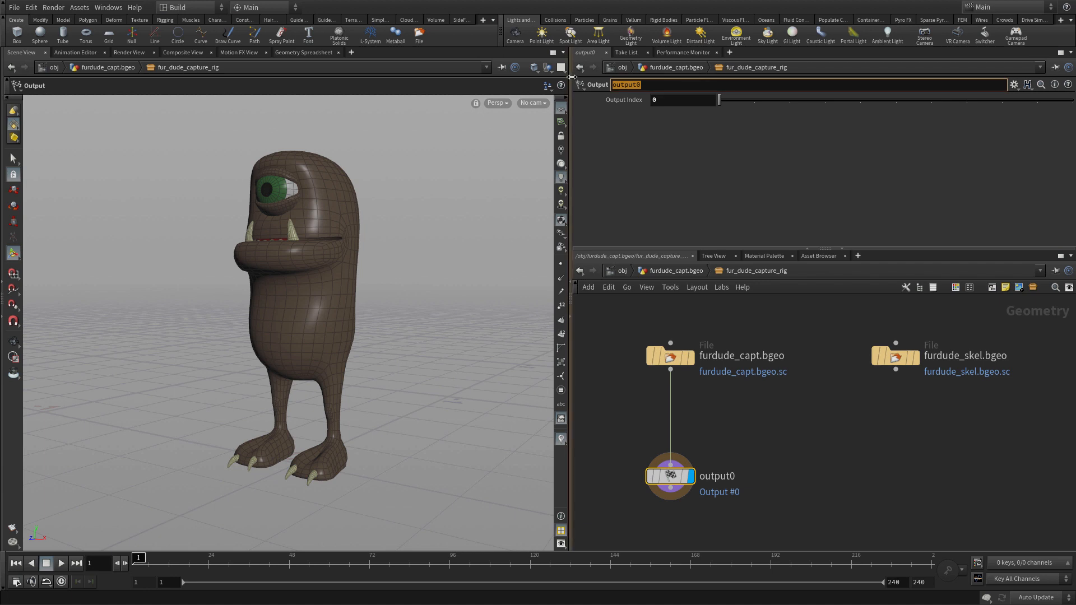
text(CaptureGeo)
key(Return)
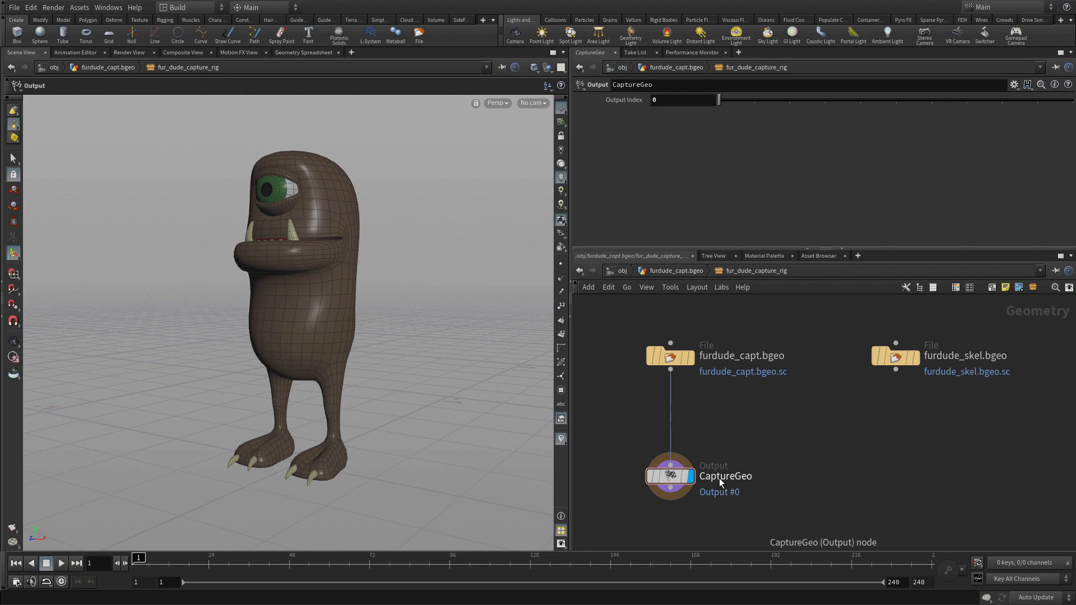
- Make two copies of the CaptureGeo output node and wire both to the furdude_skel.bgeo File node
click(675, 481)
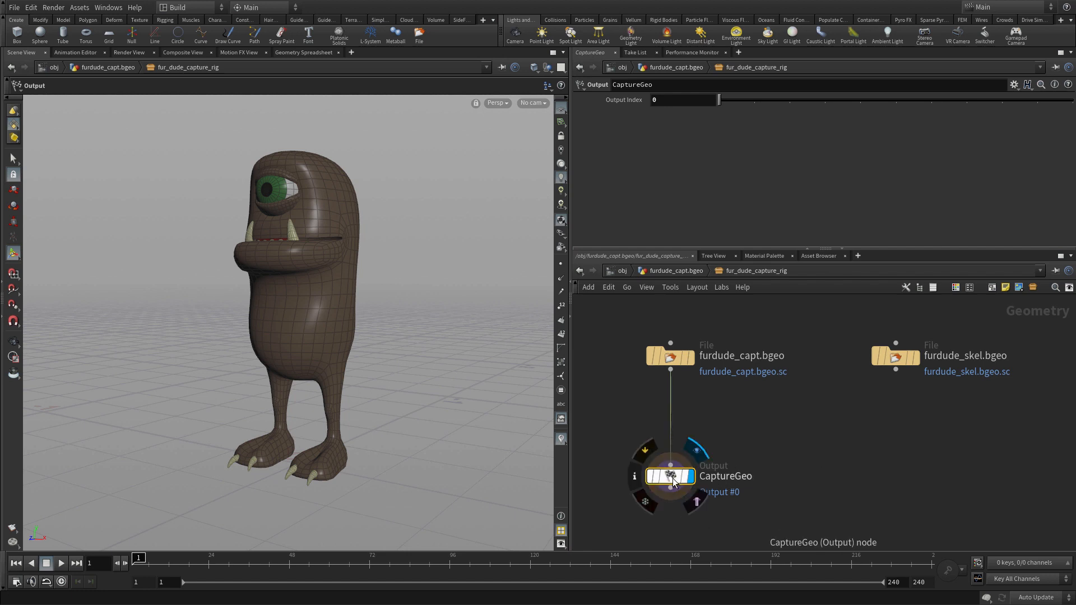
alt+drag(672, 481, 1006, 476)
click(895, 370)
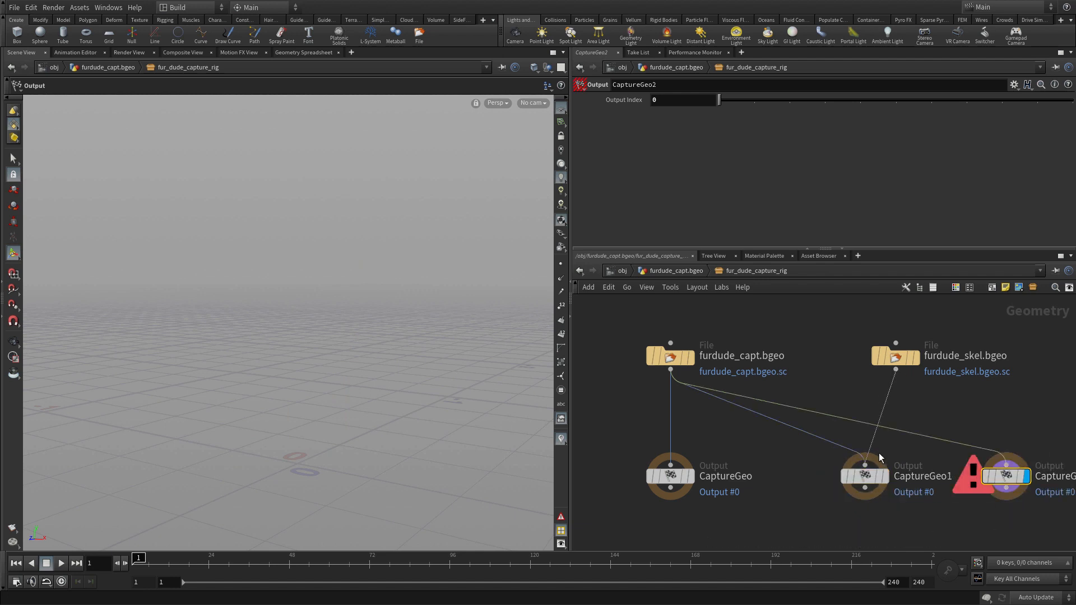
click(865, 464)
click(896, 370)
click(1006, 465)
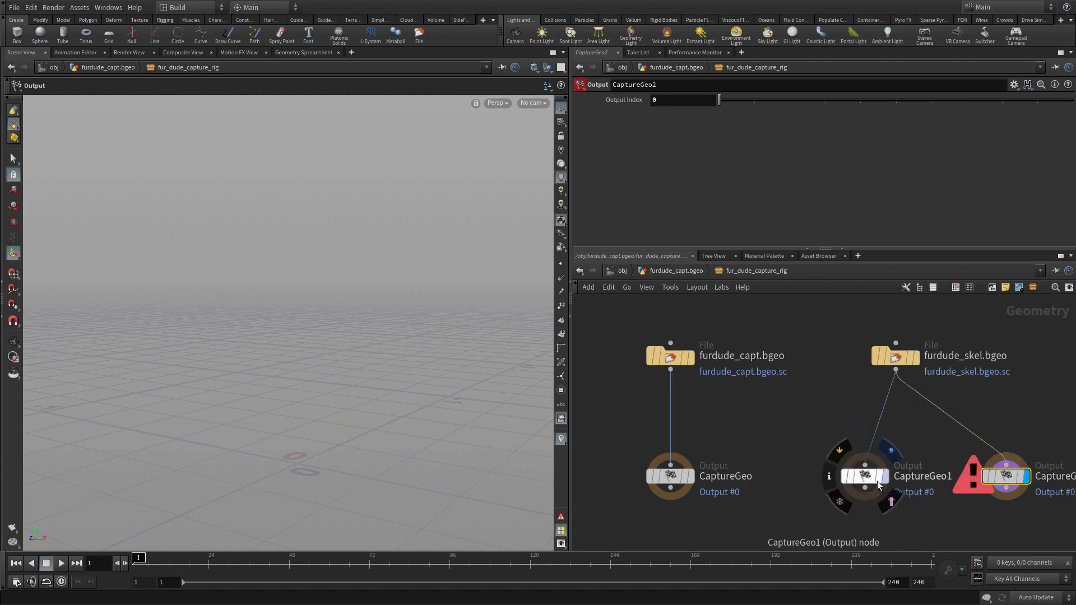
- Set the output index of CaptureGeo1 to 1 and of CaptureGeo2 to 2
click(865, 477)
drag(720, 100, 755, 100)
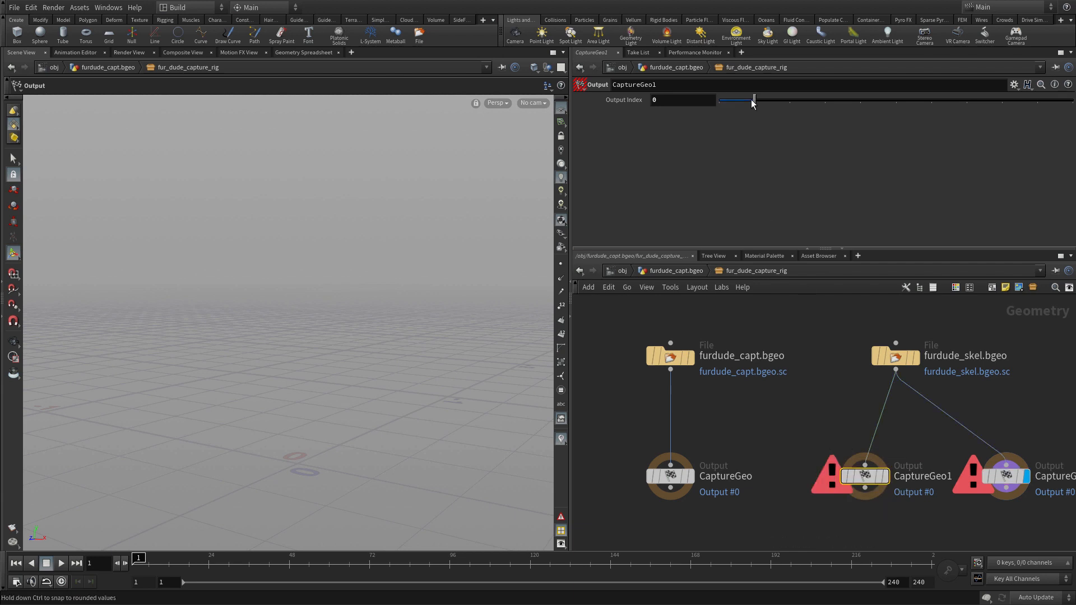
click(1009, 477)
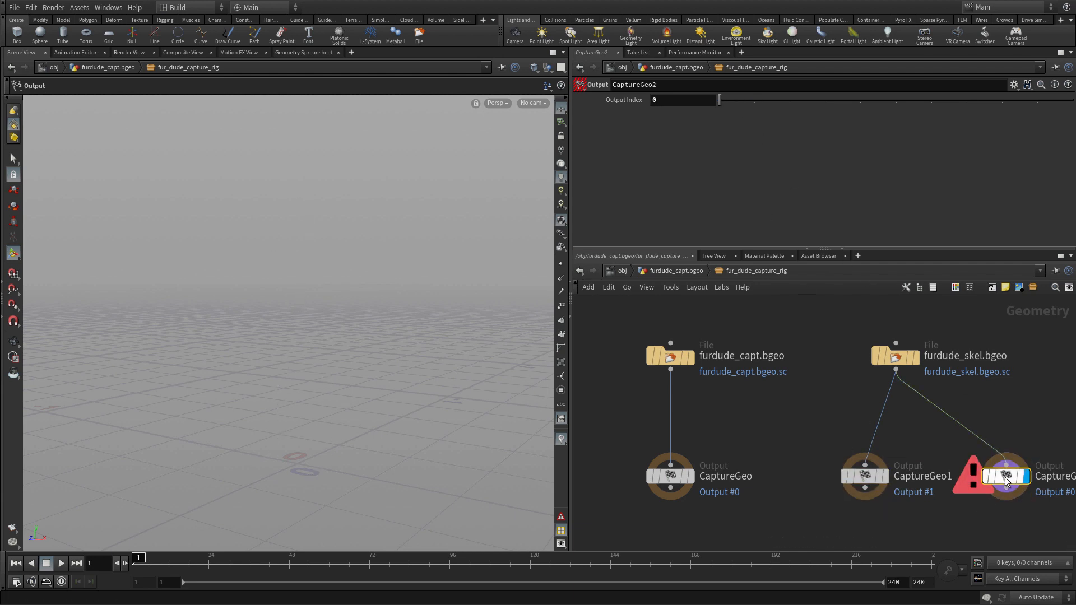
click(788, 101)
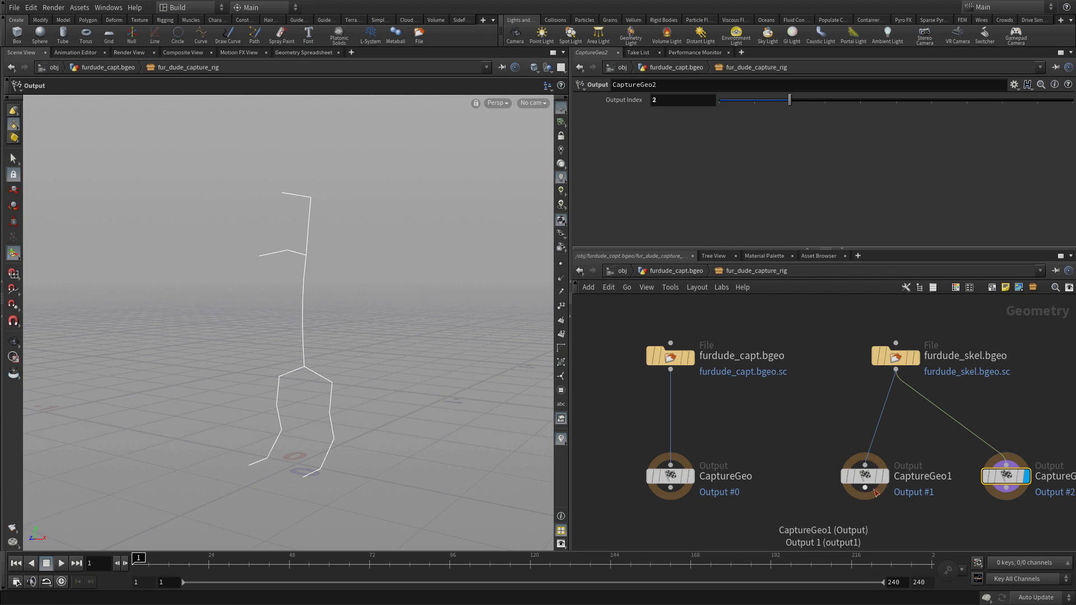
- Rename the output node with index 1 as RestSkeleton
click(865, 476)
double_click(675, 85)
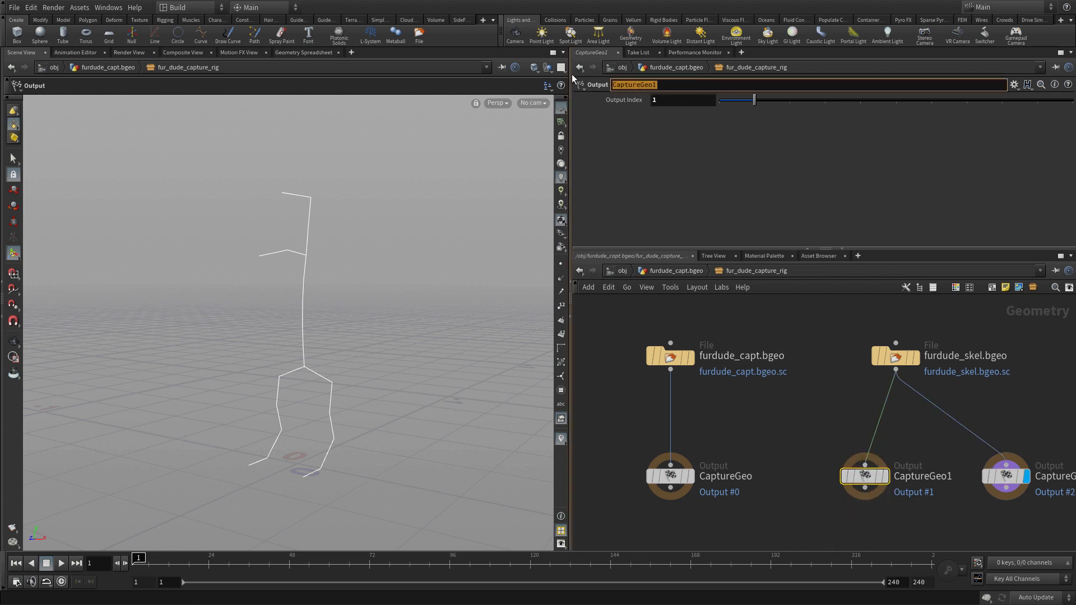
text(RestSkeleton)
key(Return)
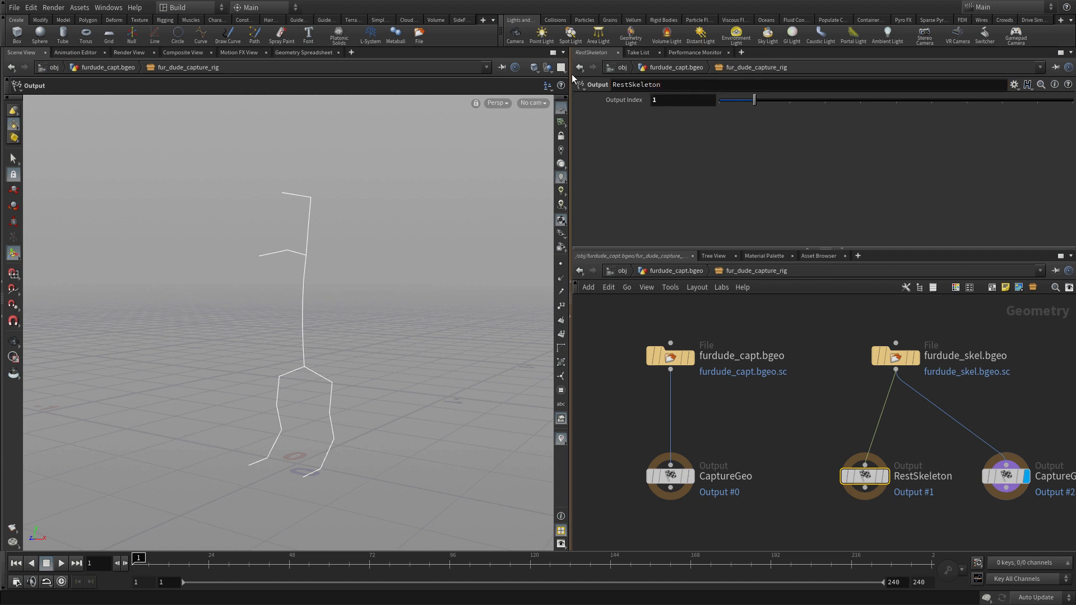
- Rename the output node with index 2 as AnimSkeleton, and display the CaptureGeo output
click(1014, 479)
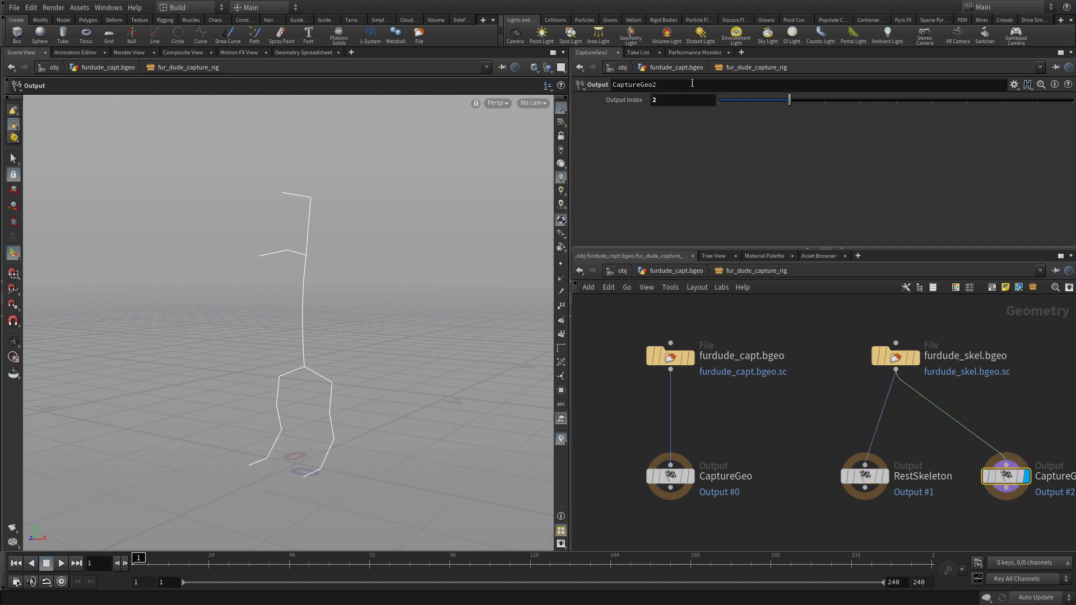
drag(657, 87, 609, 87)
text(Anim)
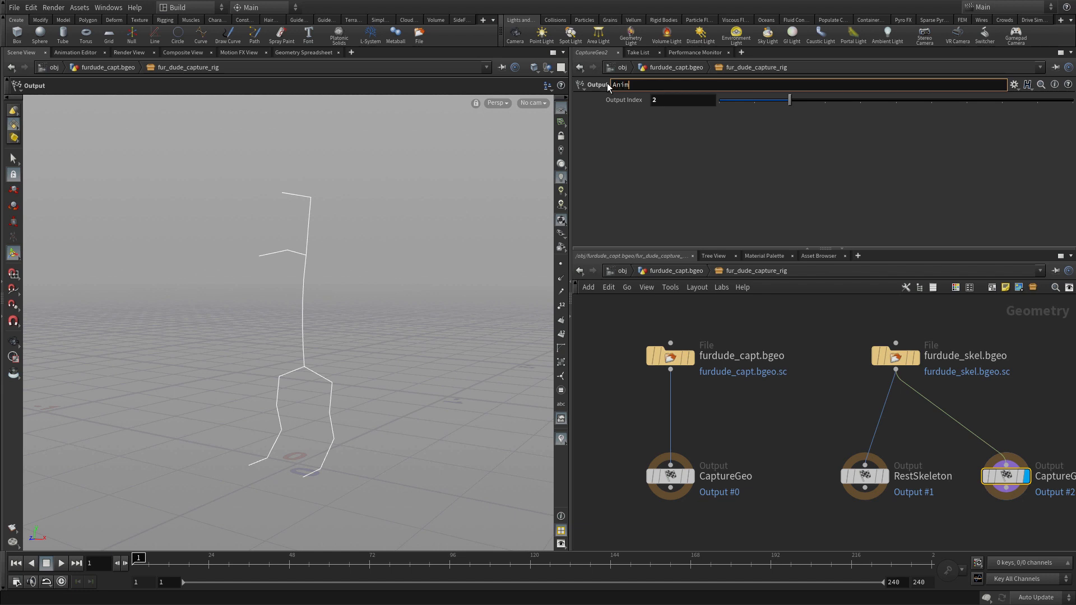
text(Skeleton)
key(Return)
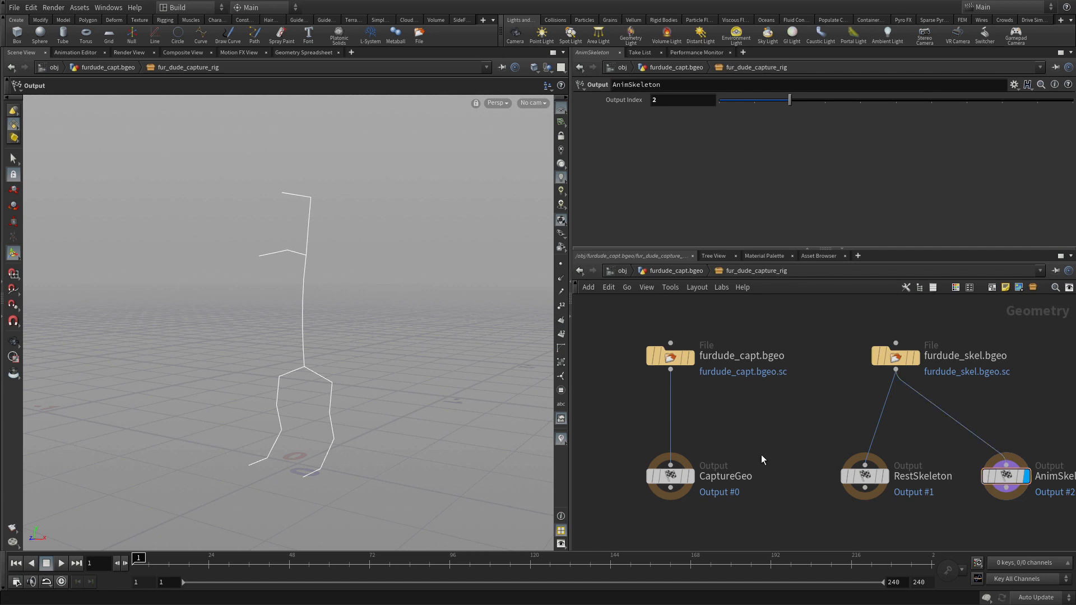
click(691, 476)
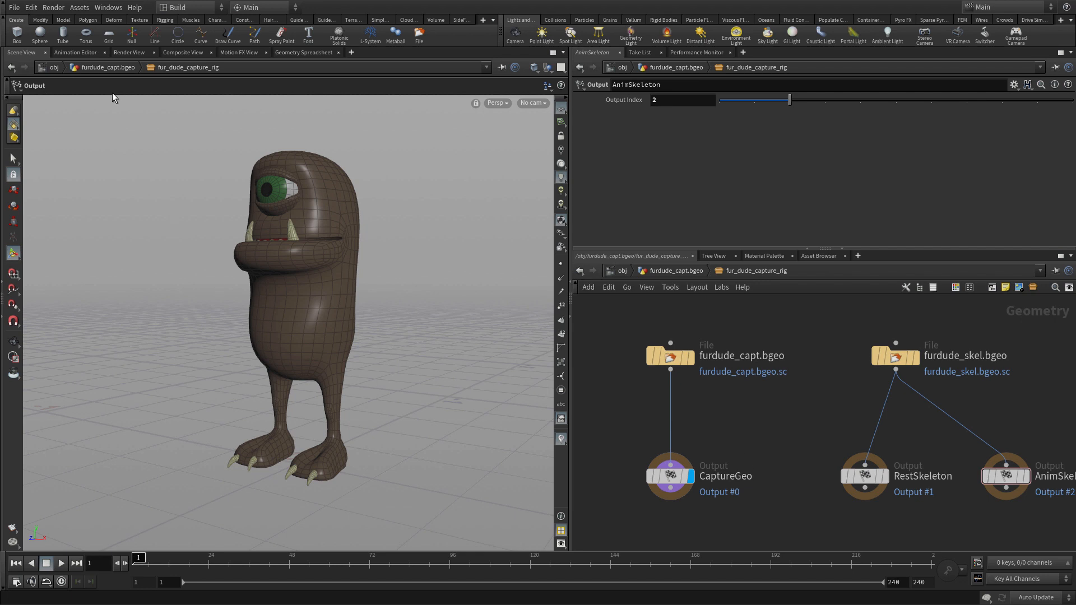
- Embed $HIP/geo/furdude_capt.bgeo.sc as an extra file in the Fur dude capture rig asset's type properties
click(79, 7)
mouse_move(100, 72)
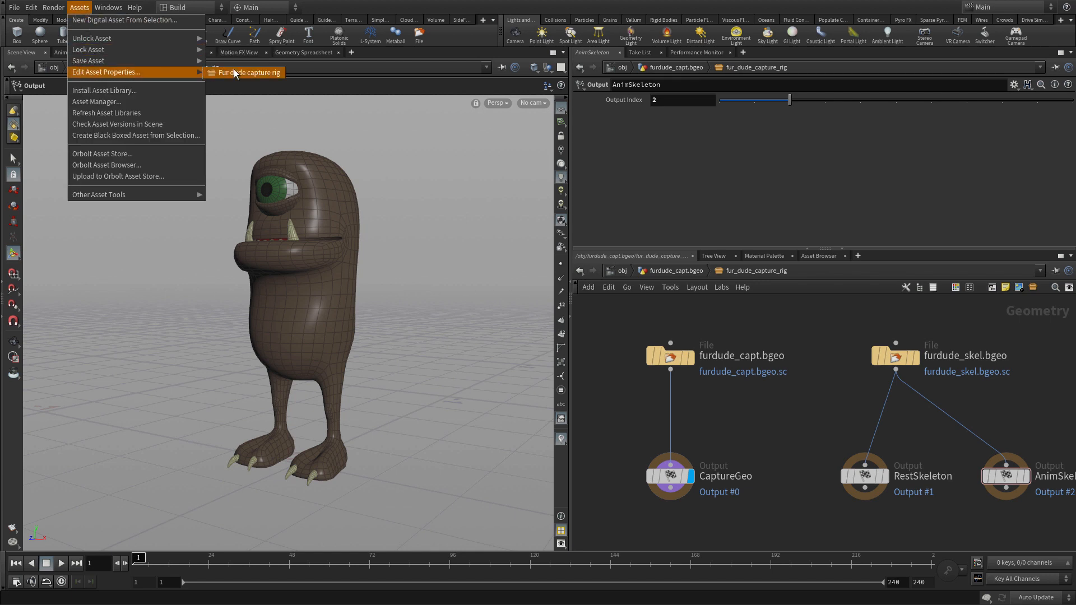
click(230, 73)
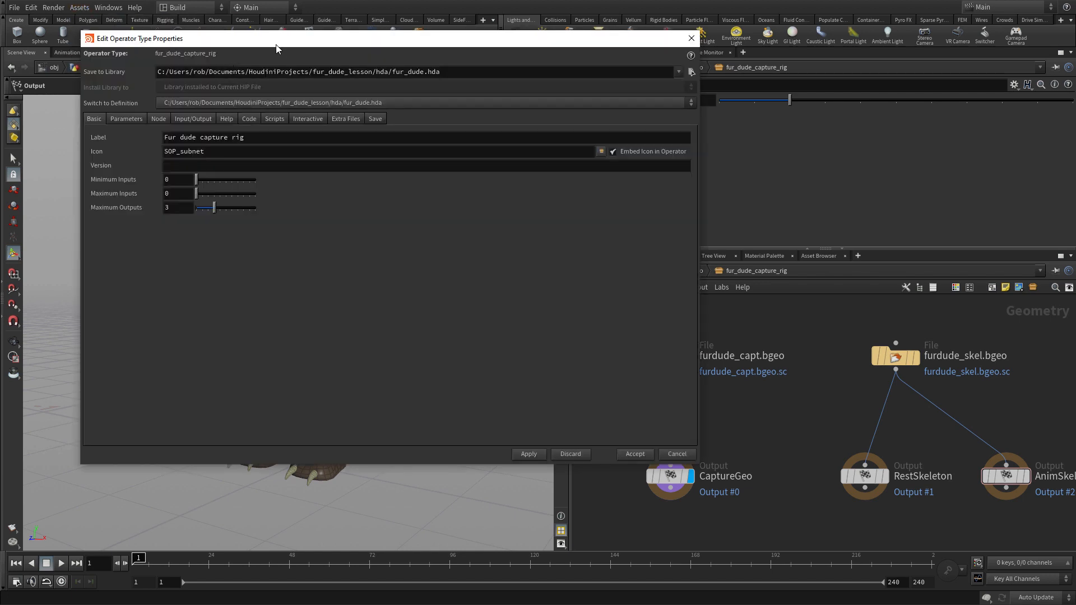
drag(277, 38, 268, 107)
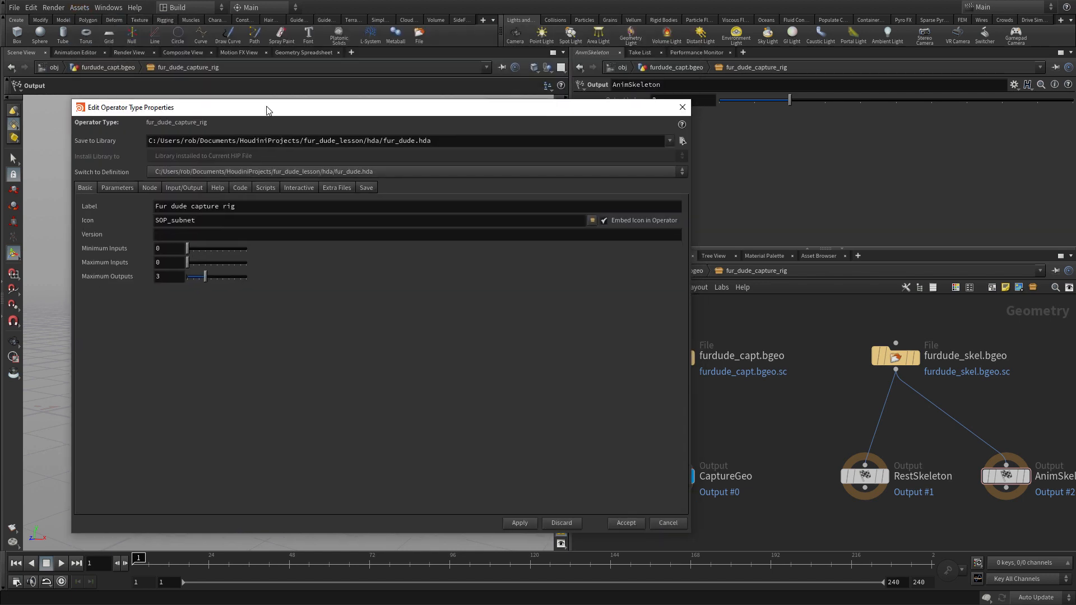
click(338, 188)
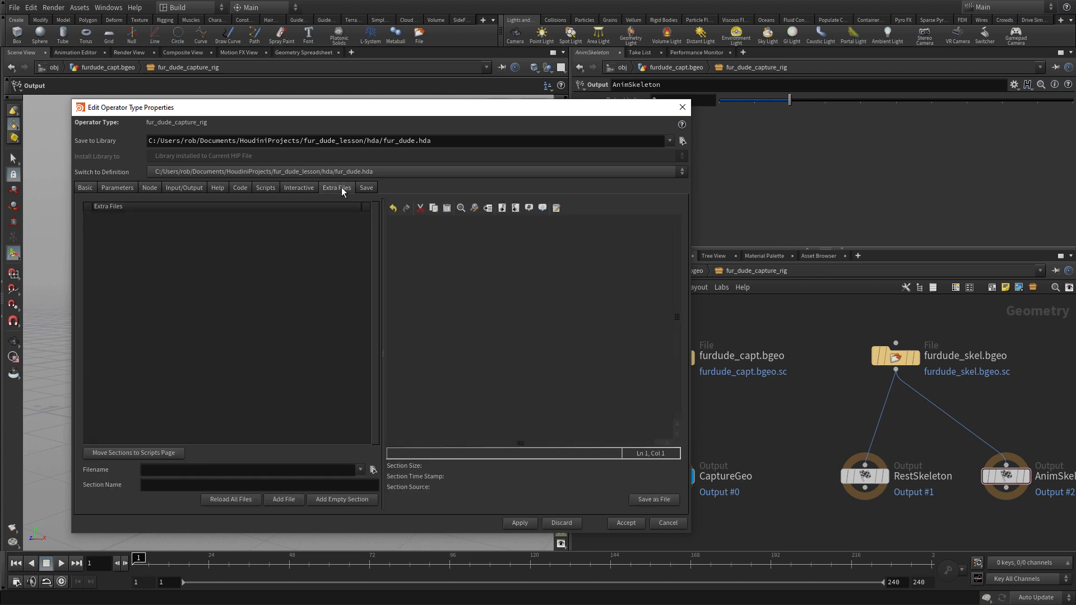
click(374, 470)
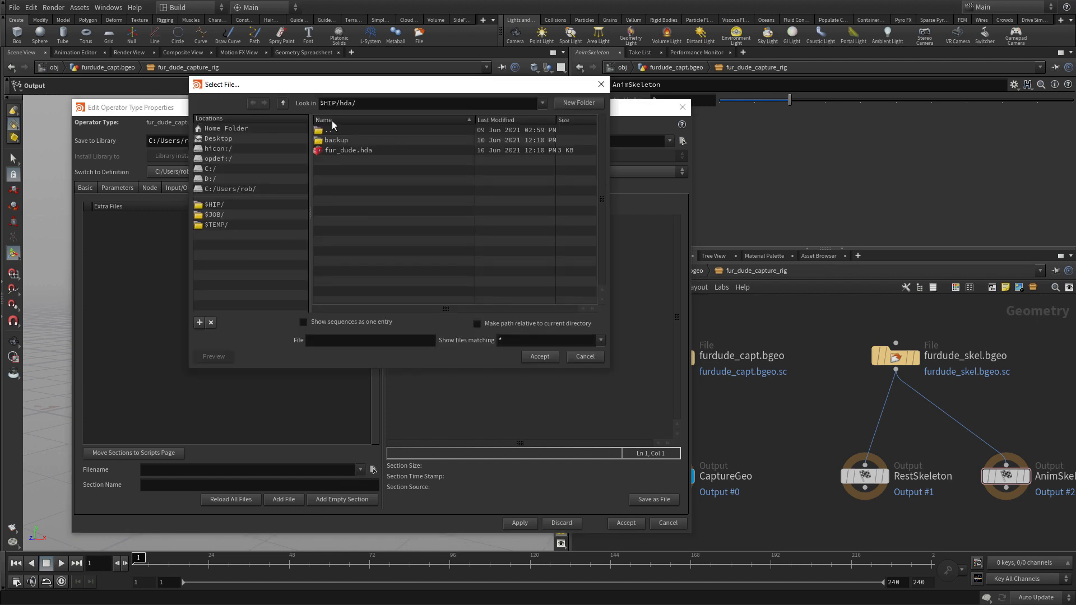
click(284, 103)
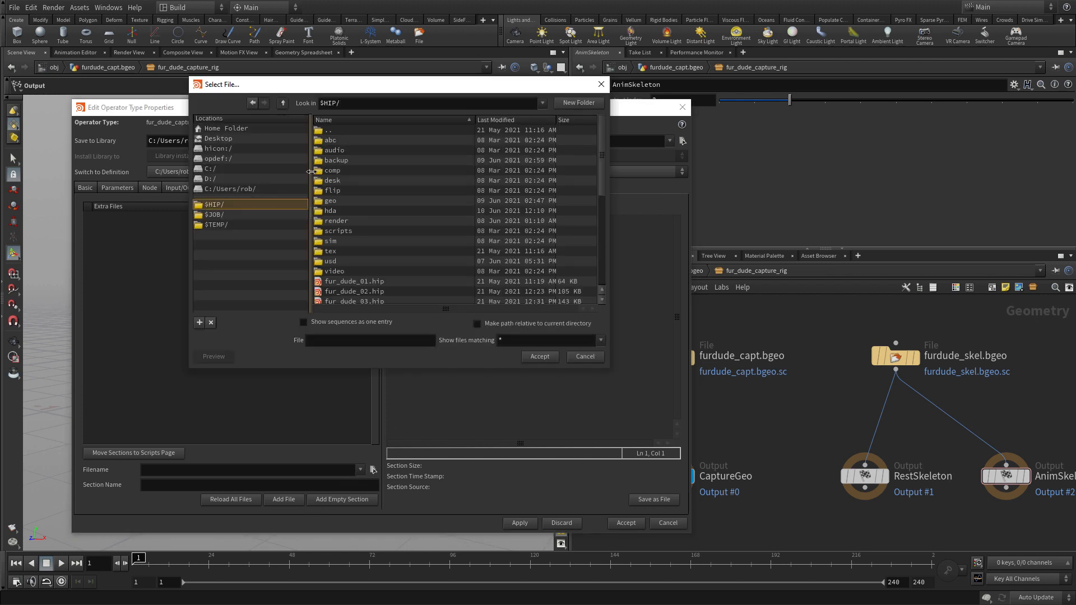
double_click(333, 201)
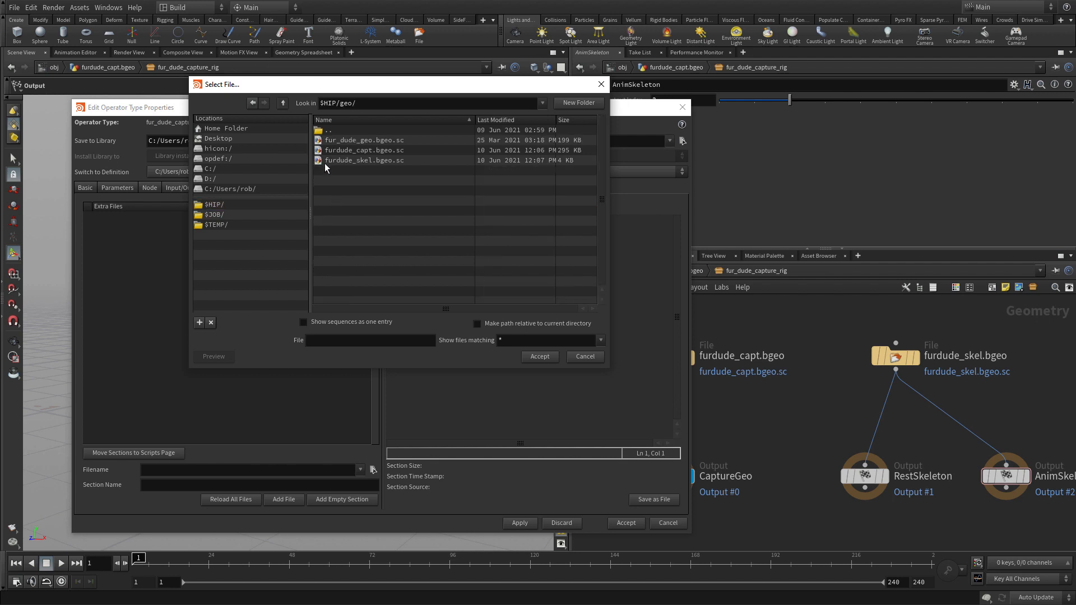
click(336, 150)
click(538, 356)
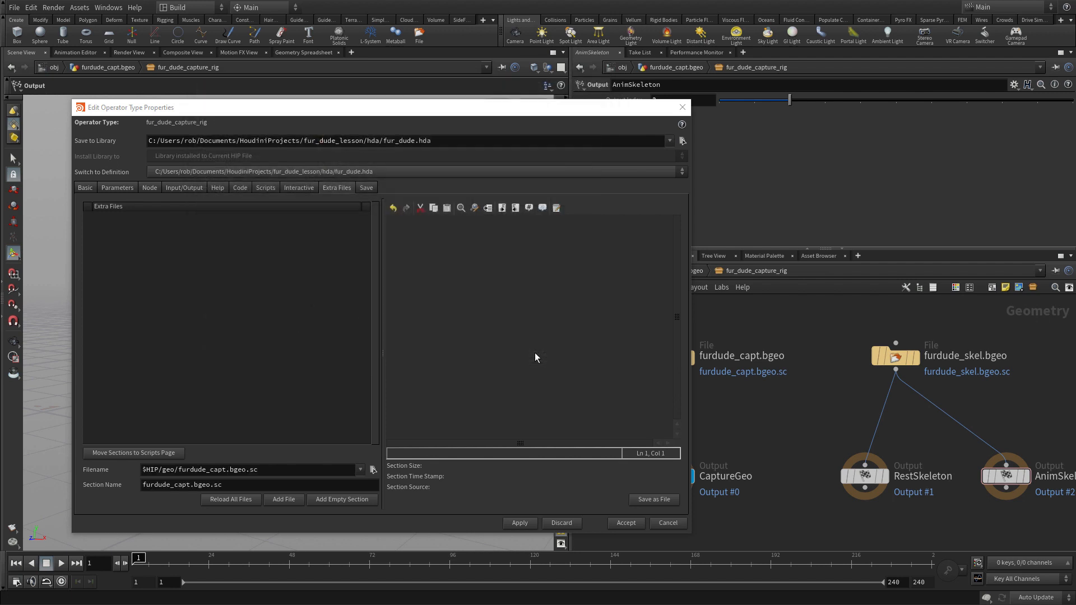
click(282, 500)
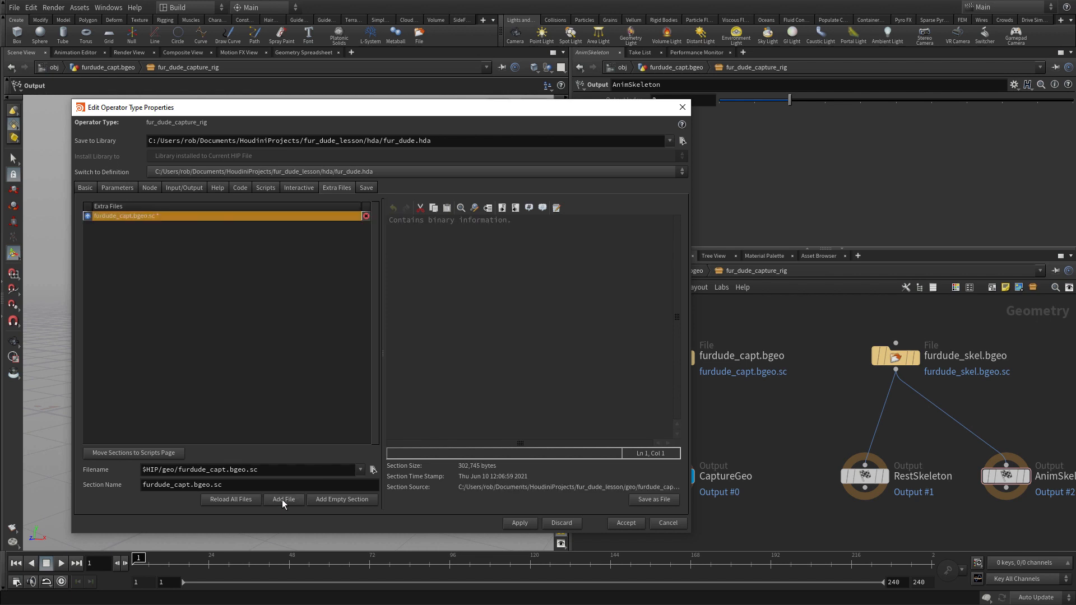
- Embed $HIP/geo/furdude_skel.bgeo.sc as a second extra file and accept the asset's type properties
click(373, 470)
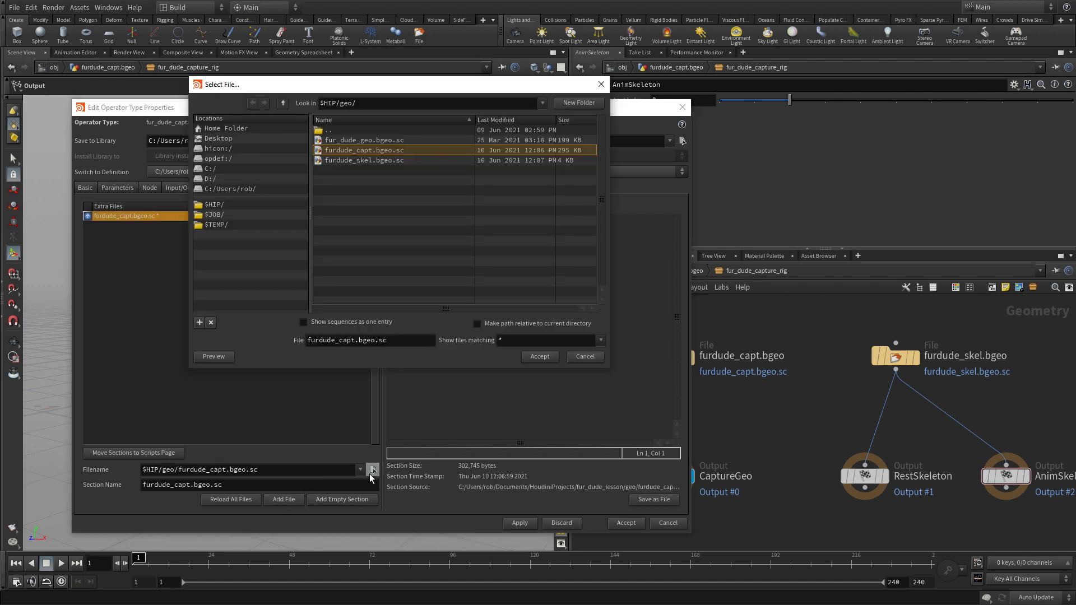
click(387, 160)
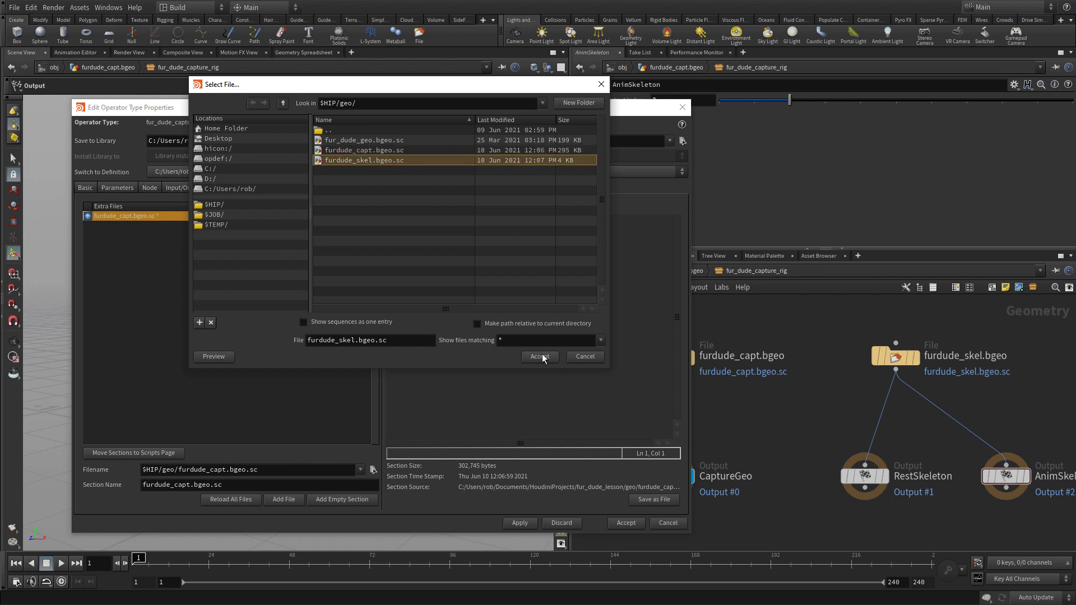
click(541, 357)
click(290, 501)
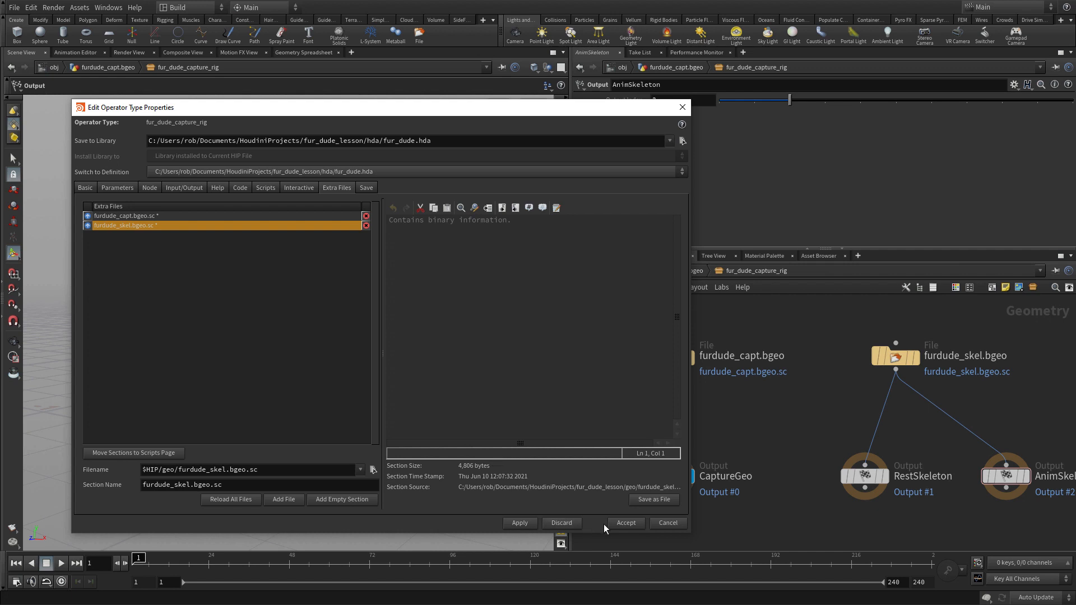
click(626, 523)
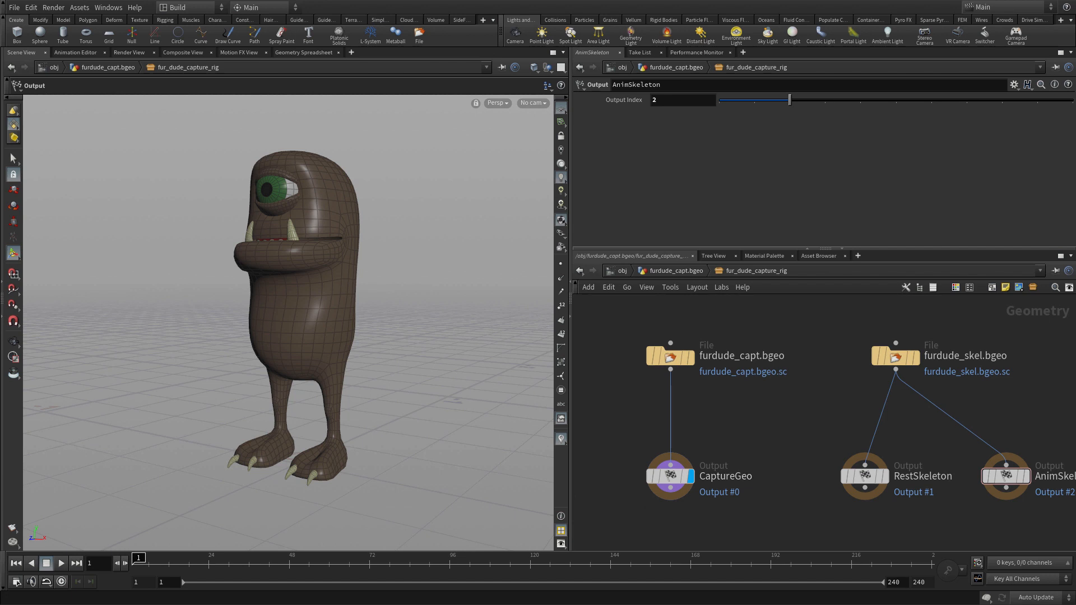
- Point the furdude_capt.bgeo File node at the embedded file opdef:/Sop/fur_dude_capture_rig?furdude_capt.bgeo.sc
click(670, 357)
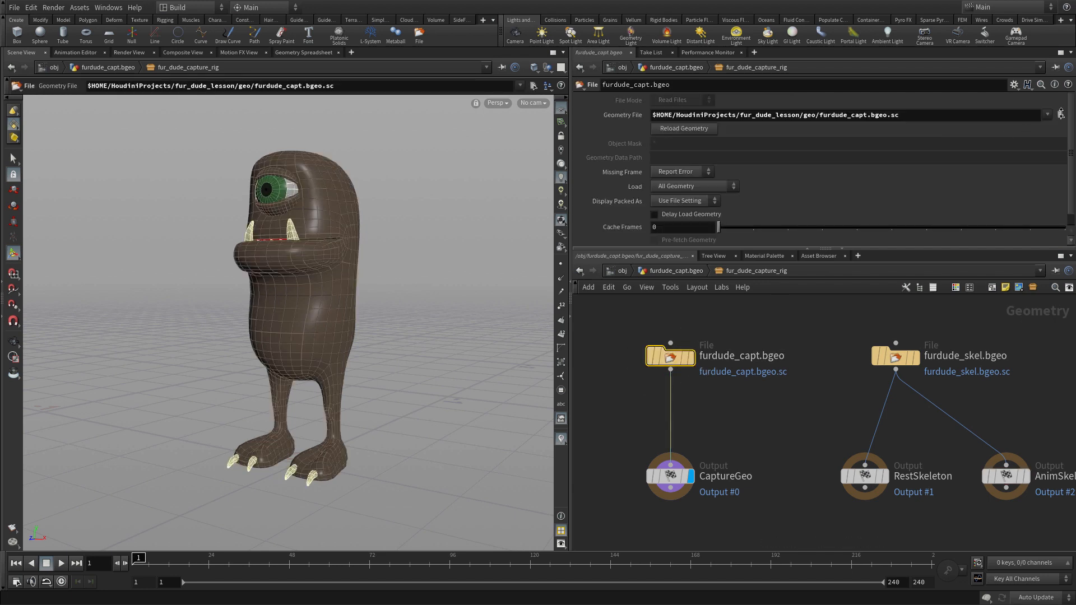
click(1062, 114)
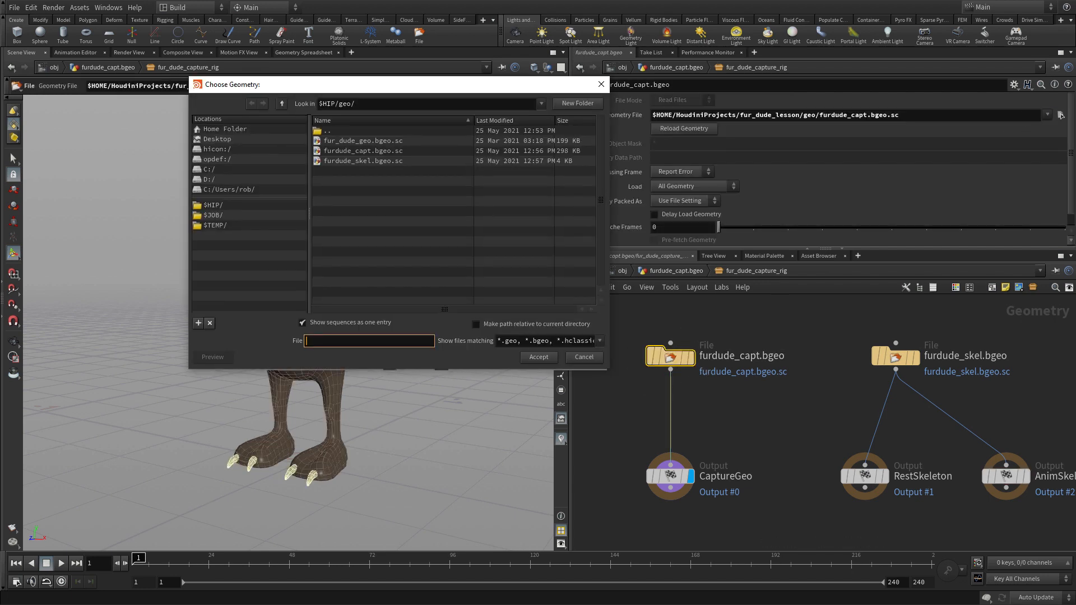
click(237, 162)
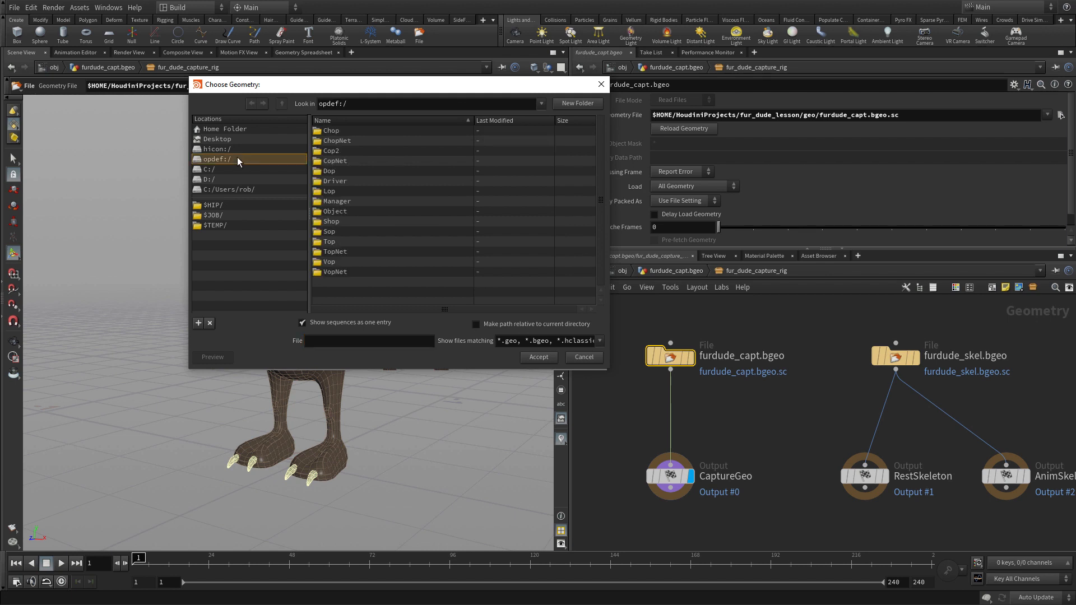
double_click(340, 233)
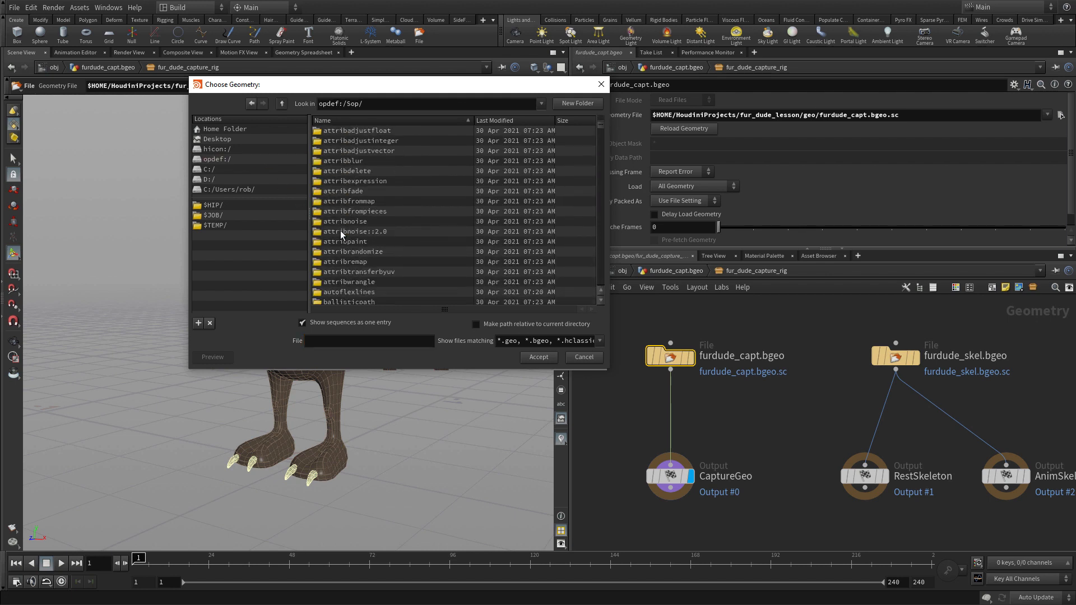
scroll(341, 234, down, 20)
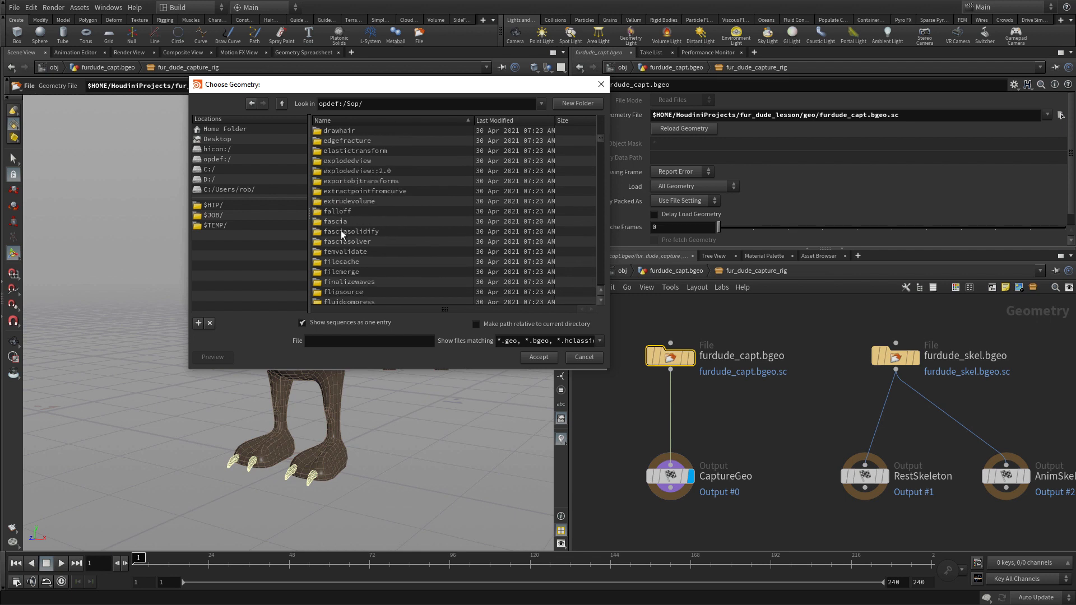
scroll(342, 234, down, 2)
double_click(350, 223)
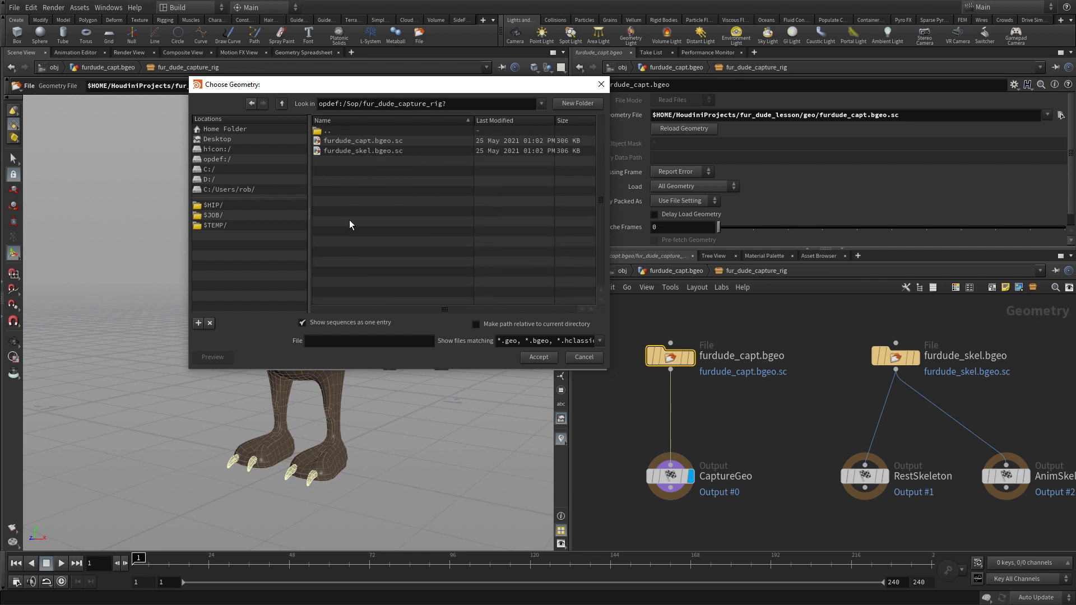
click(345, 142)
click(540, 359)
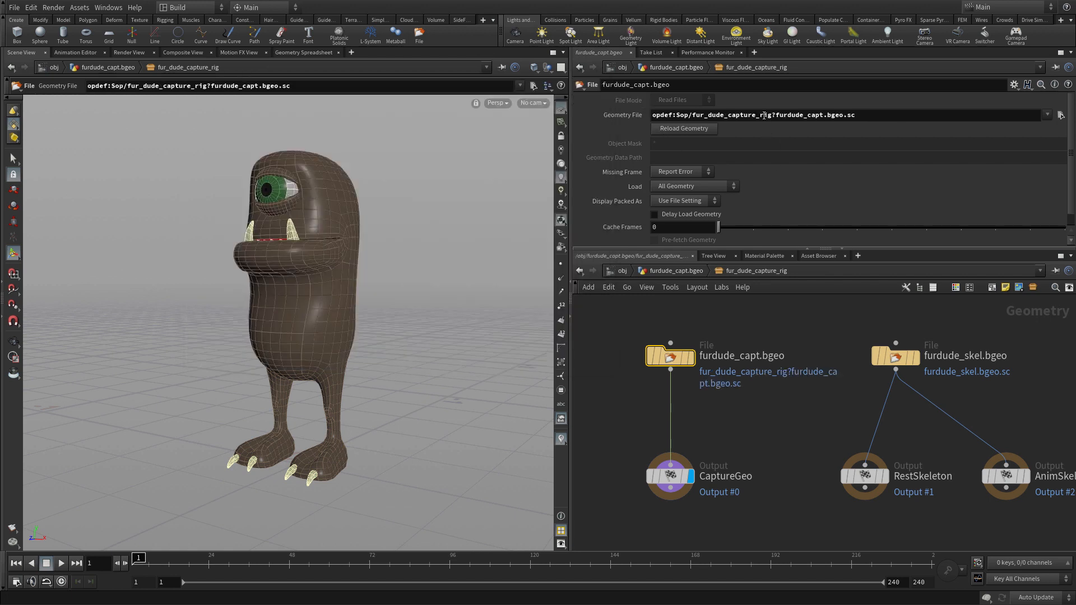
- Replace the folder path in the furdude_skel.bgeo File node with the copied opdef:Sop/fur_dude_capture_rig? prefix, and preview its skeleton before redisplaying CaptureGeo
click(776, 114)
drag(776, 115, 639, 114)
key(ctrl+c)
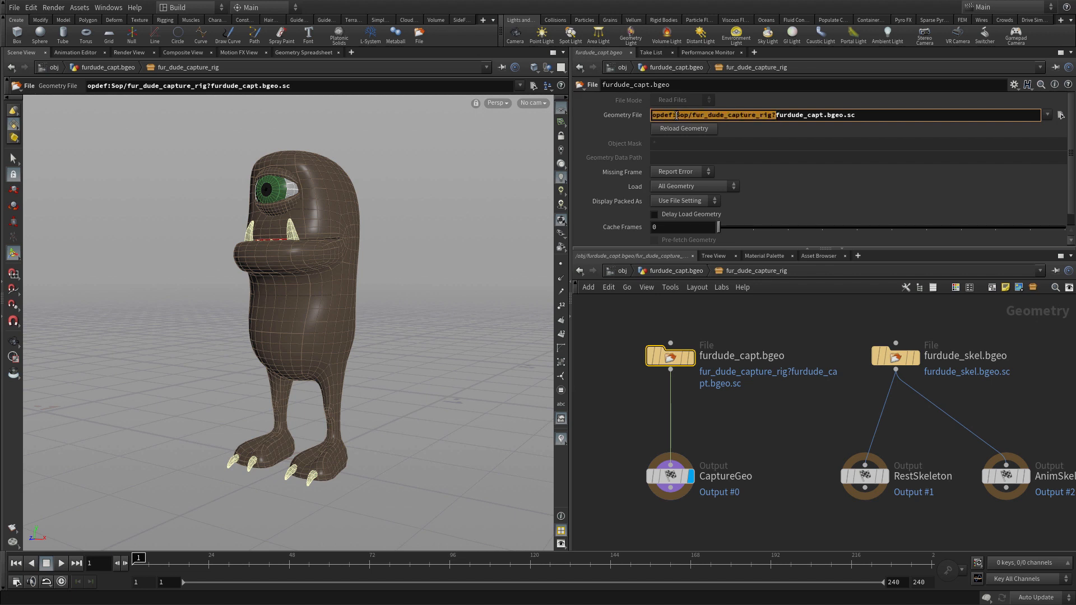
click(896, 356)
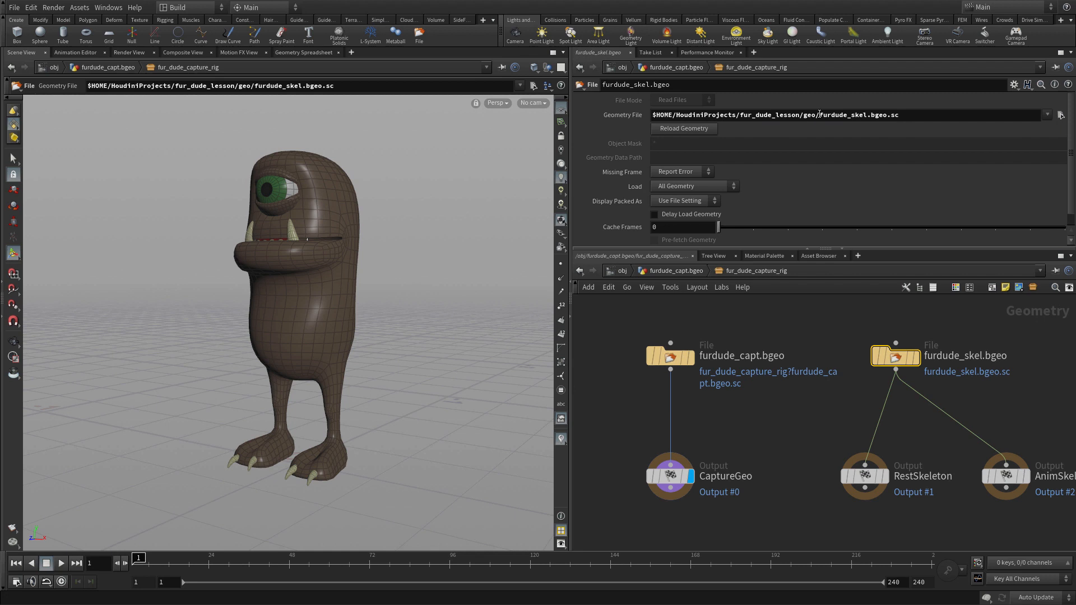
drag(820, 115, 638, 115)
key(ctrl+v)
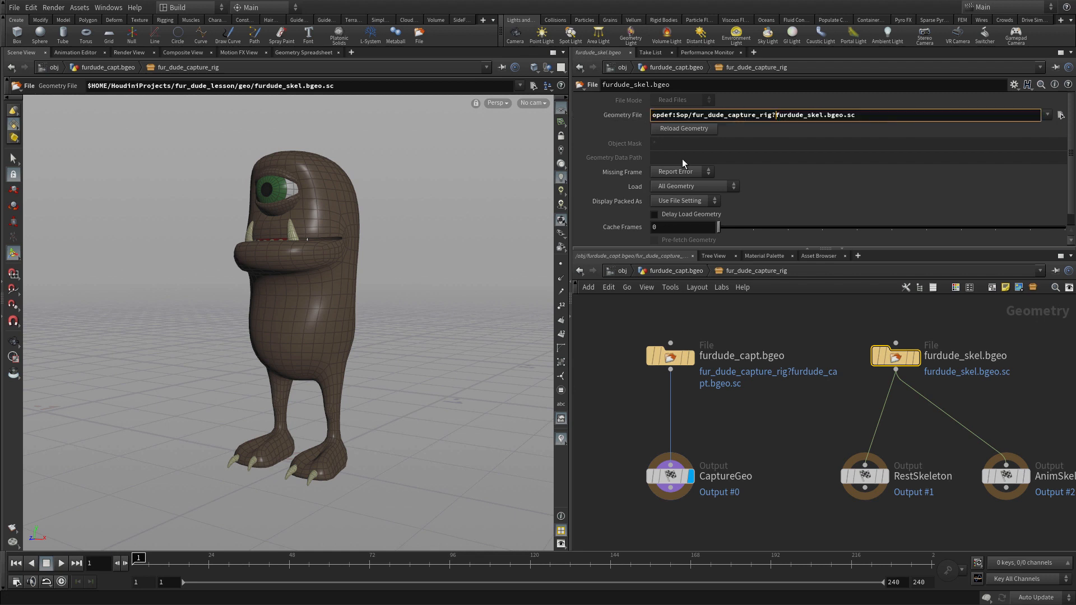
key(Return)
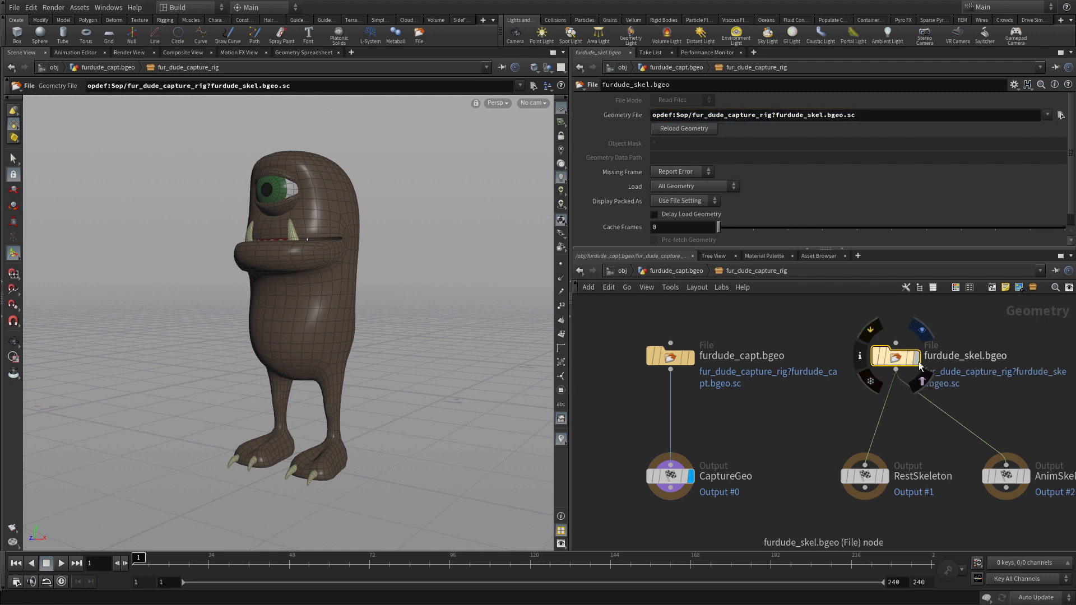
click(917, 360)
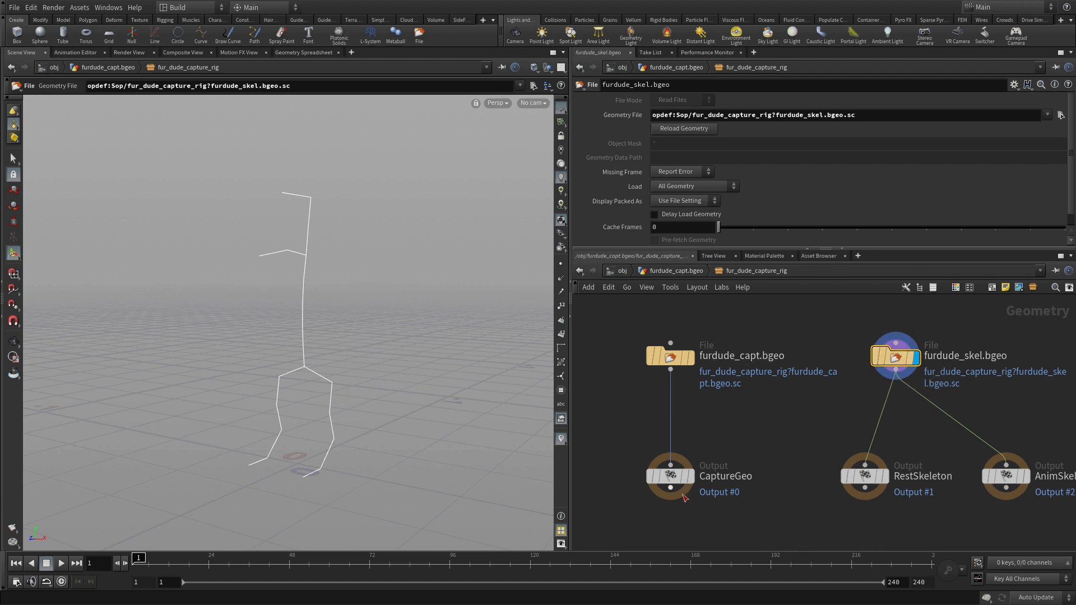
click(692, 481)
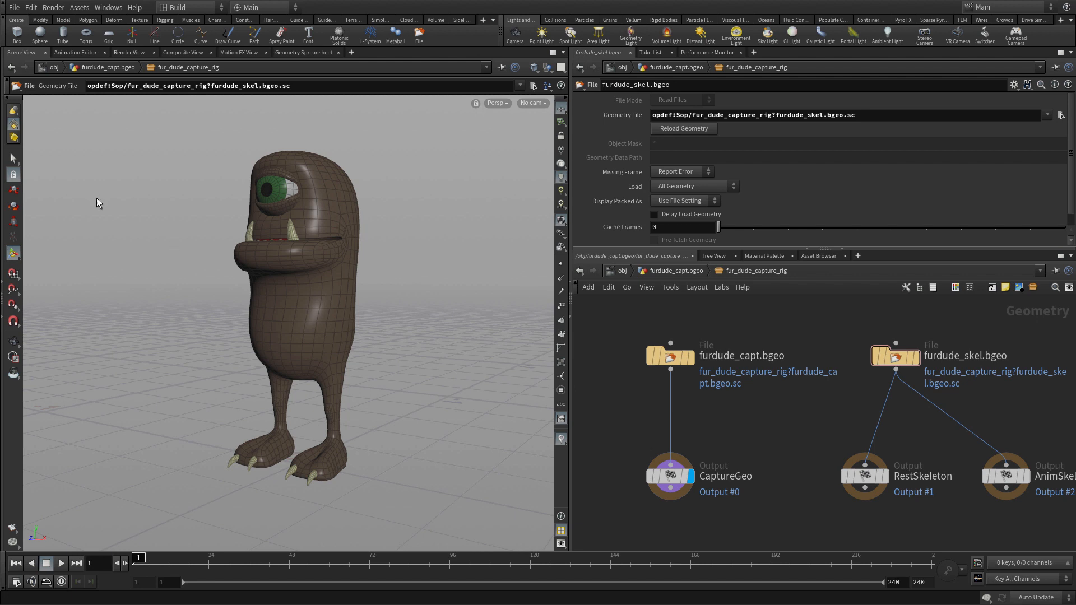
- Lock the Fur dude capture rig asset, saving its changes
click(79, 8)
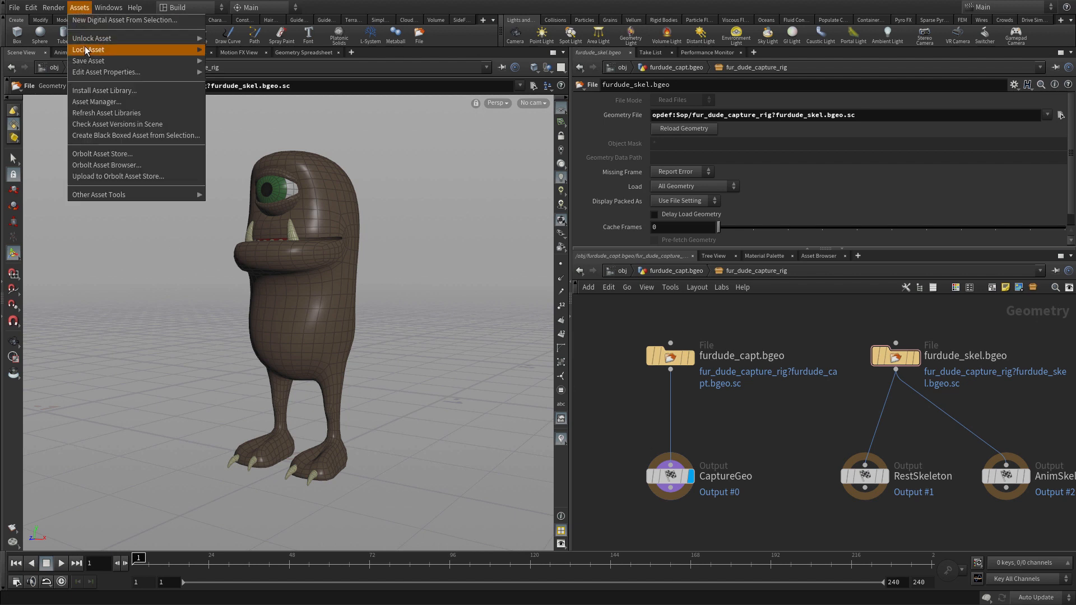
mouse_move(88, 51)
click(235, 51)
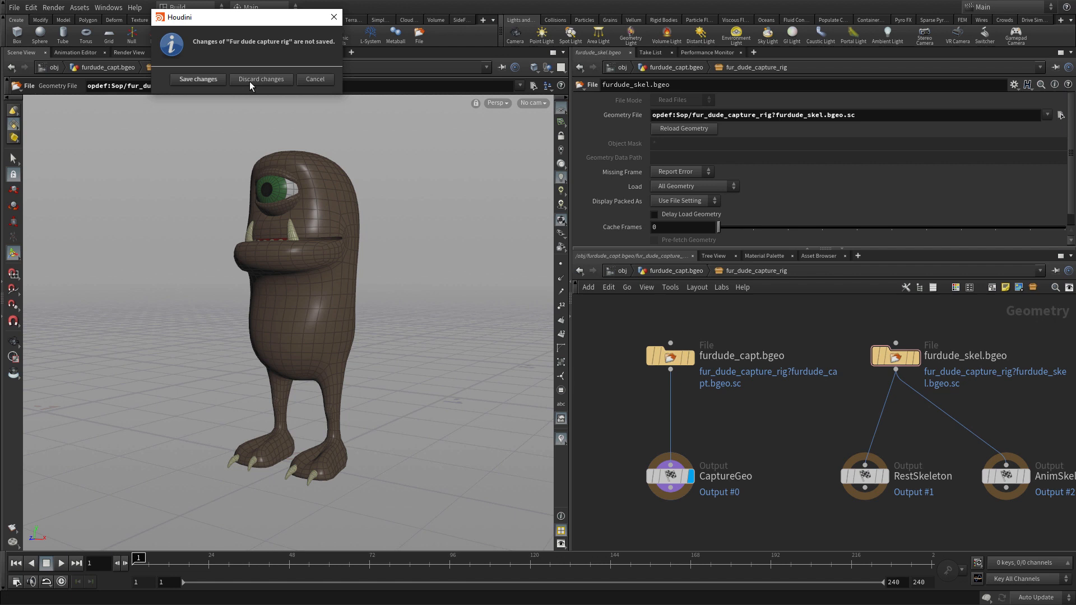
click(200, 79)
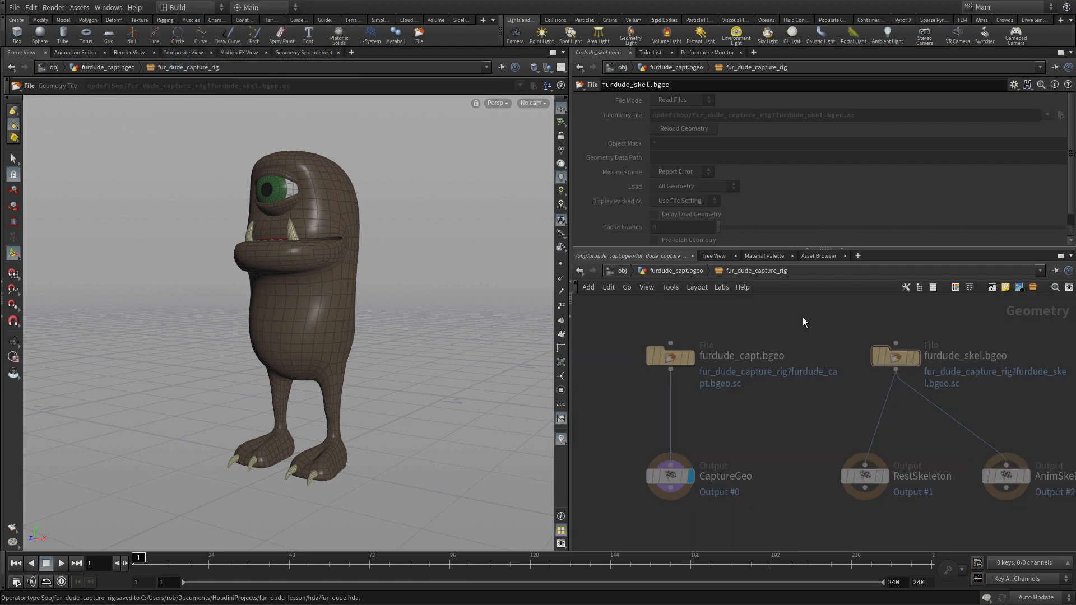
- Go up to the furdude_capt.bgeo network and place a Bone Deform node below fur_dude_capture_rig
click(650, 270)
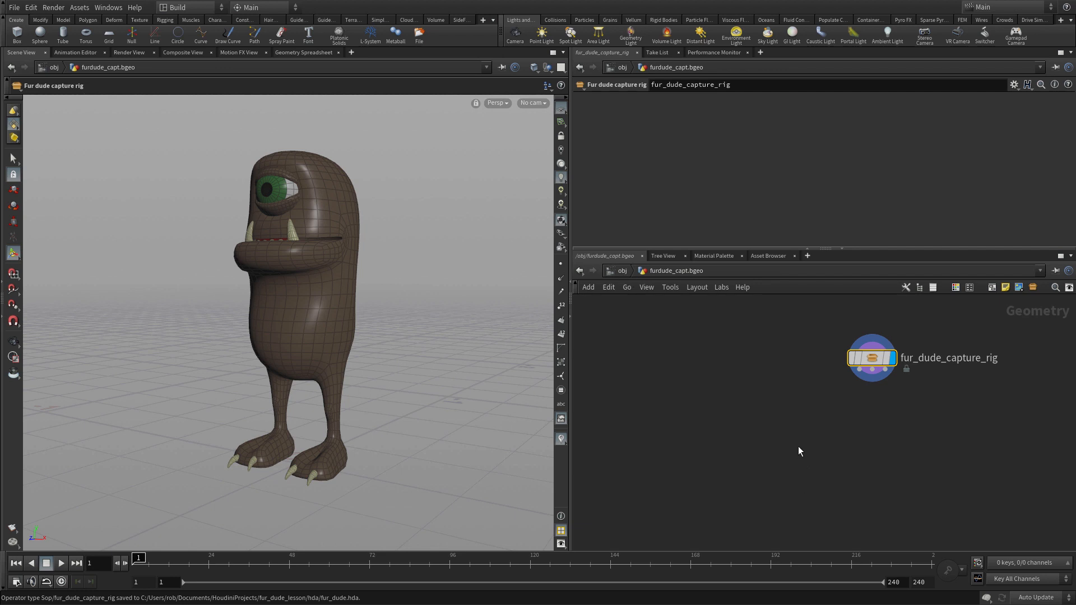
middle_drag(792, 446, 674, 435)
click(740, 476)
key(Tab)
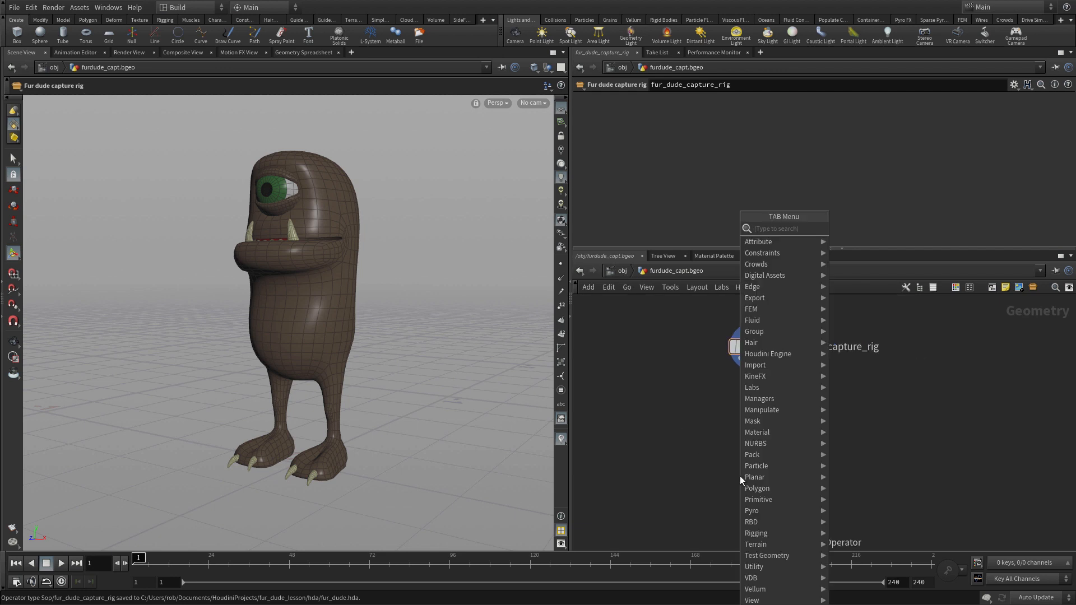
text(bone)
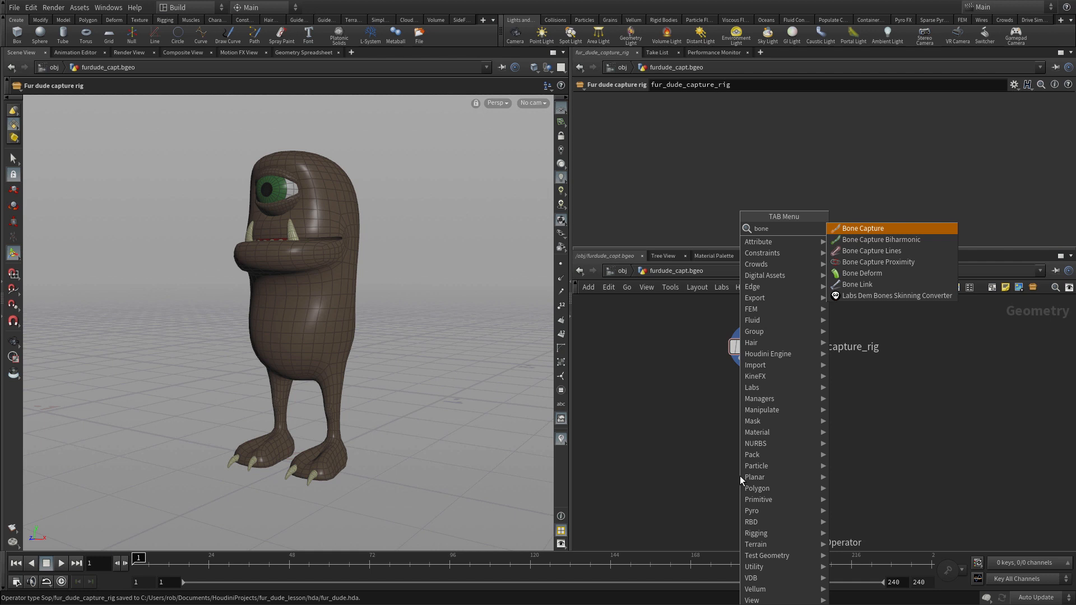
key(Down)
key(Down)
key(Down)
key(Down)
key(Return)
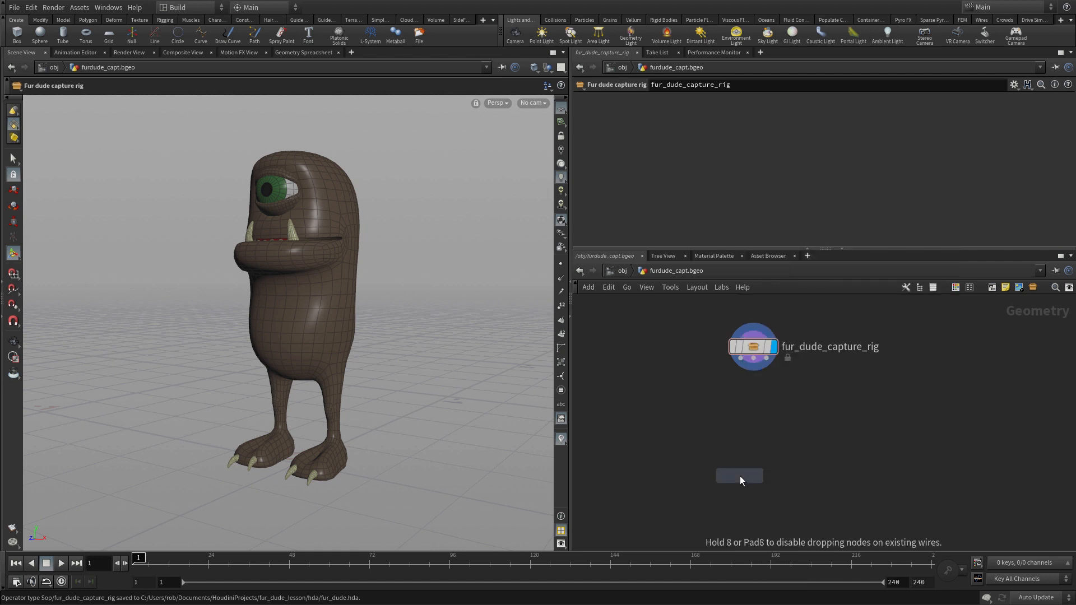
click(749, 437)
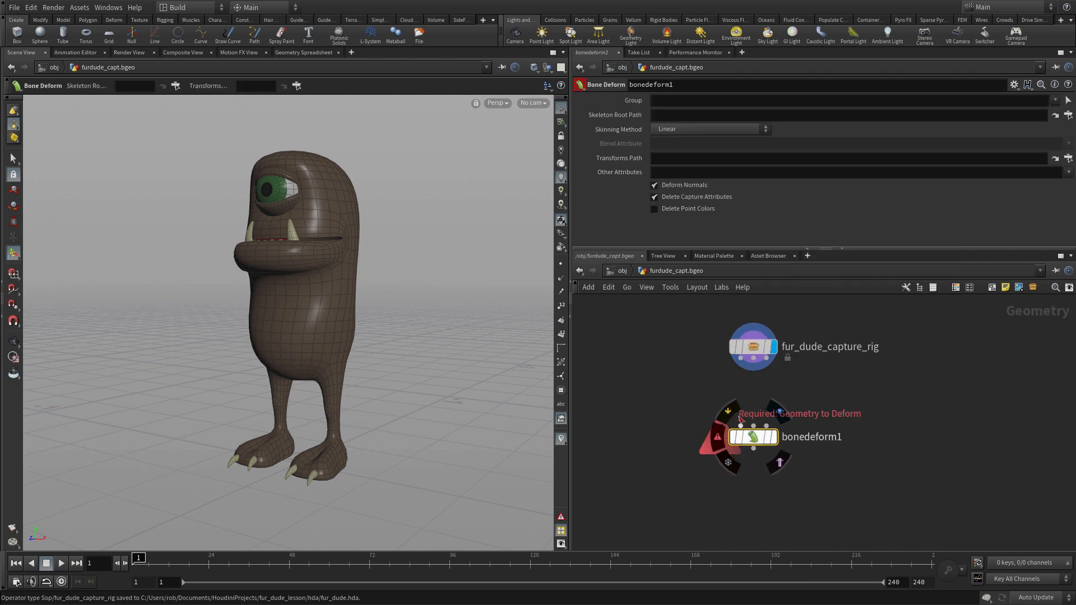
- Wire all three outputs of fur_dude_capture_rig into the matching Bone Deform inputs, lower the Bone Deform node slightly, and display it
shift+click(742, 362)
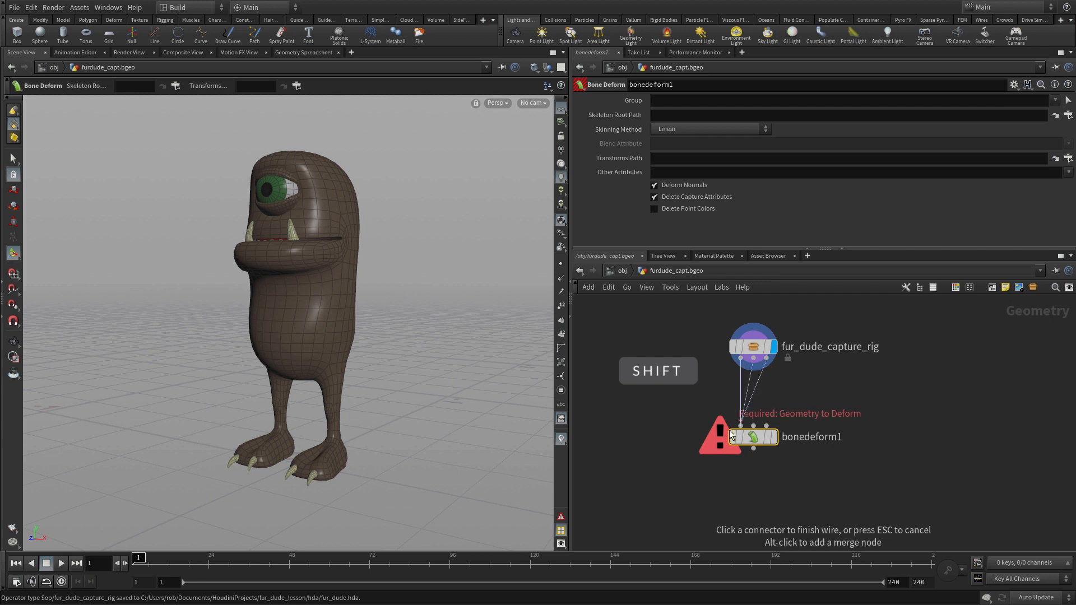
shift+click(753, 426)
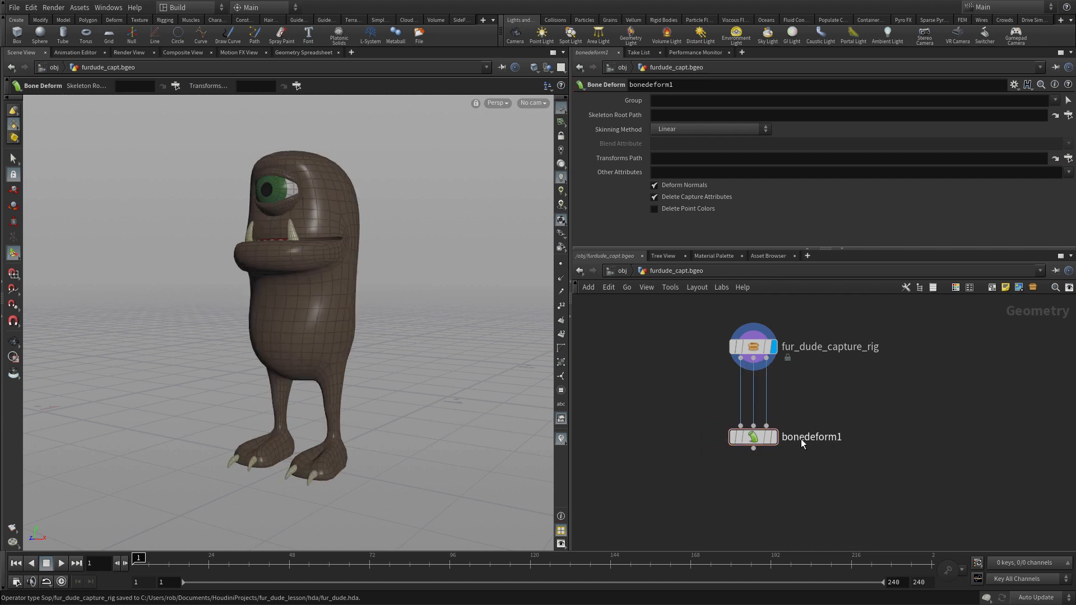
drag(755, 441, 758, 471)
click(774, 467)
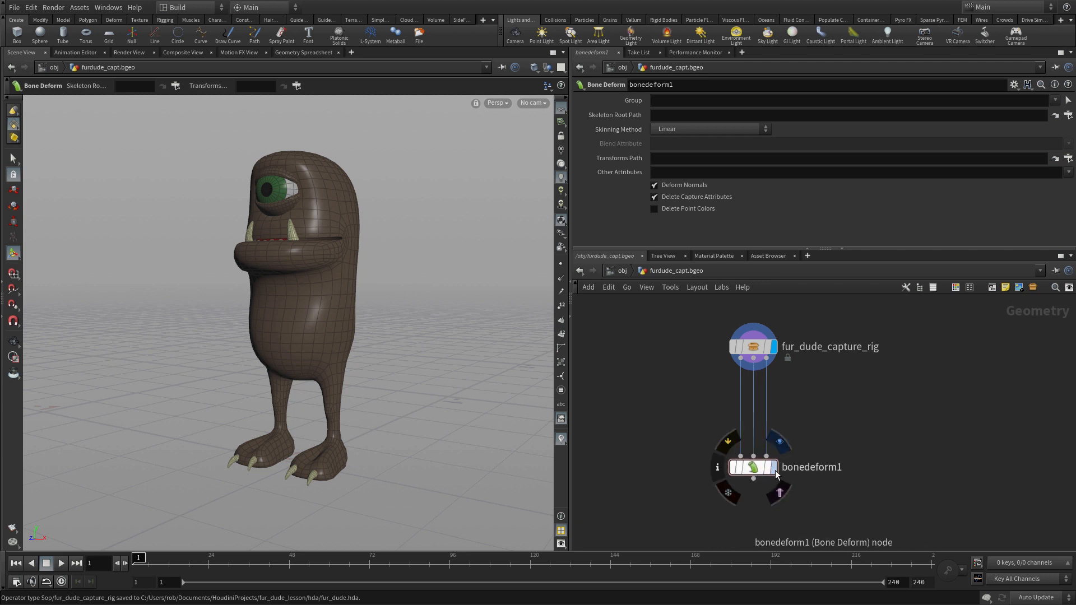
- Insert a Rig Pose node on the wire between the capture rig's third output and the Bone Deform's third input, offset beside the other wires
key(Tab)
text(rig)
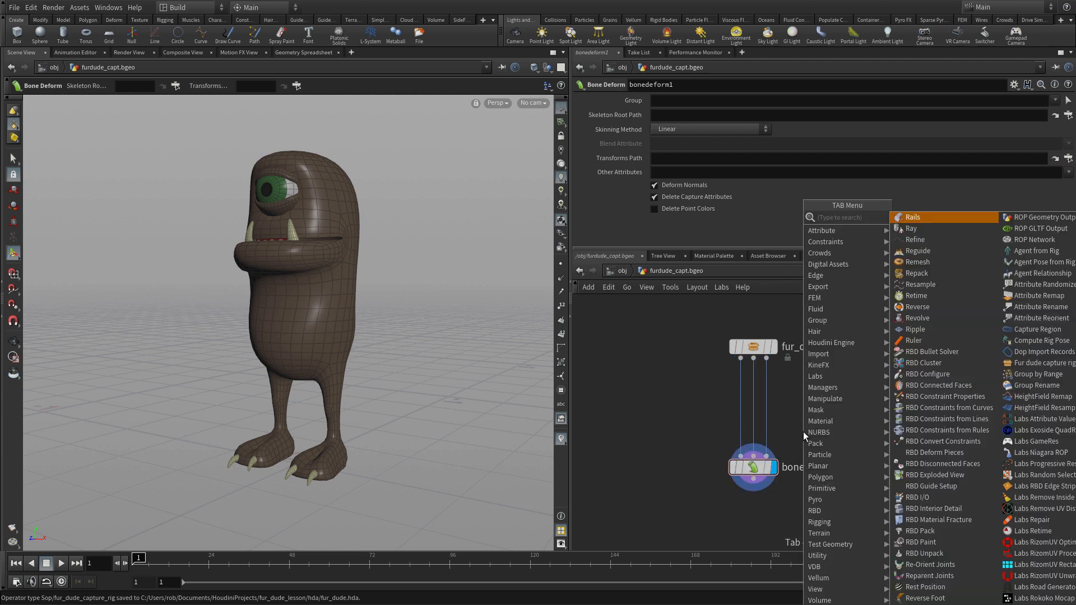
key(Return)
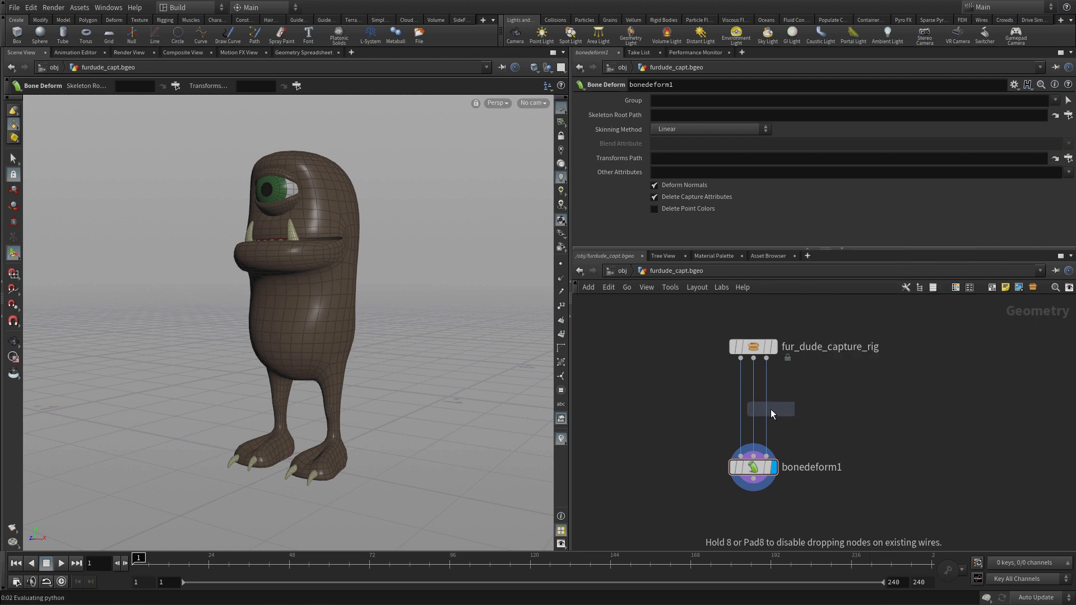
click(771, 409)
drag(773, 408, 821, 406)
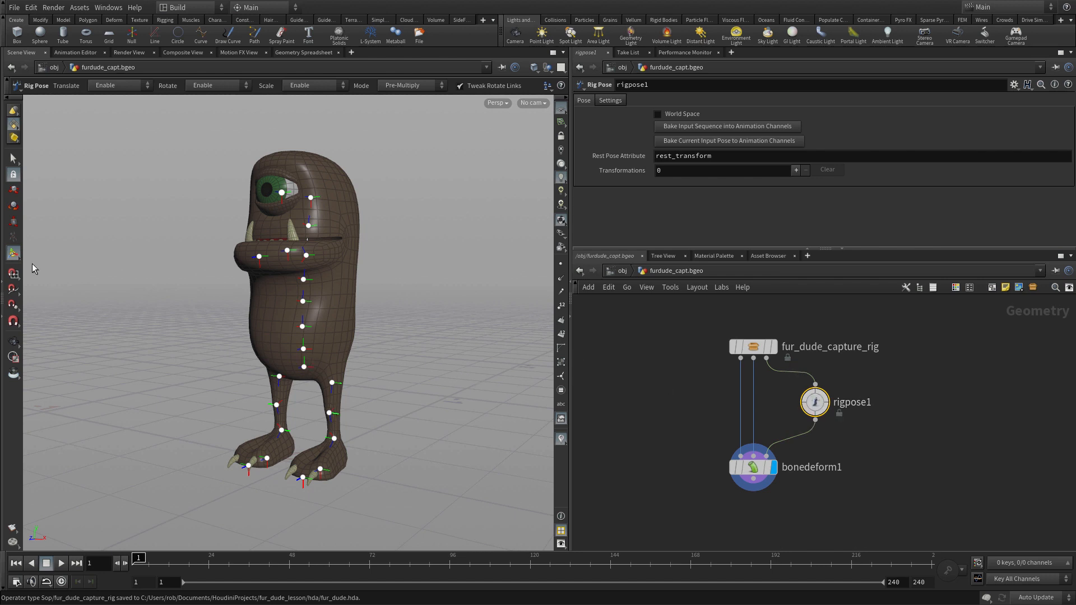
- Bend the fur dude's left leg backward by rotating l_hip about 46° and l_knee about 40° around Y
click(330, 392)
drag(291, 354, 291, 415)
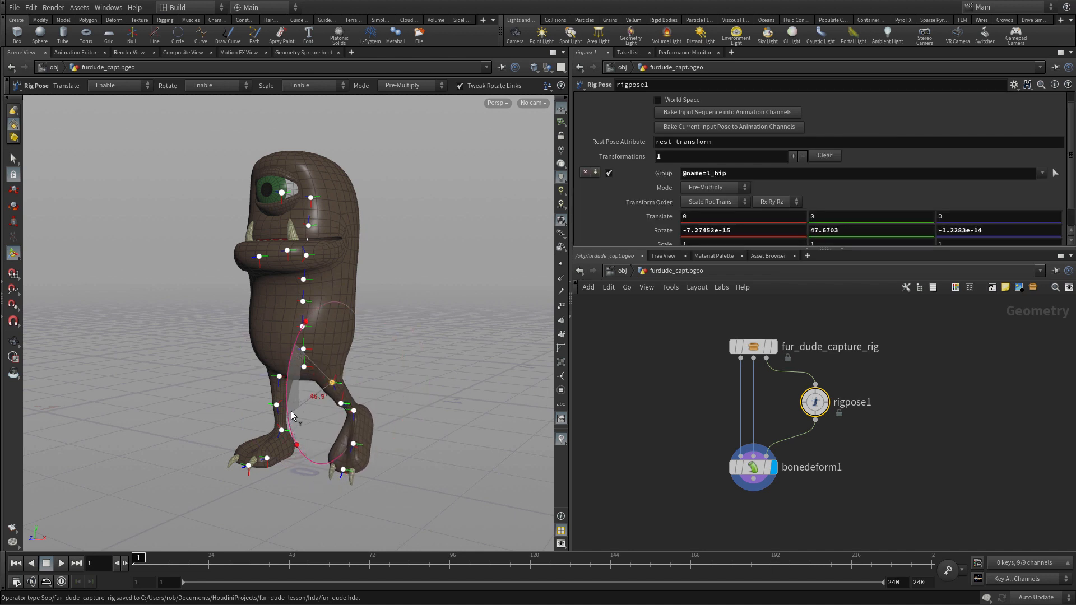
click(486, 375)
click(342, 404)
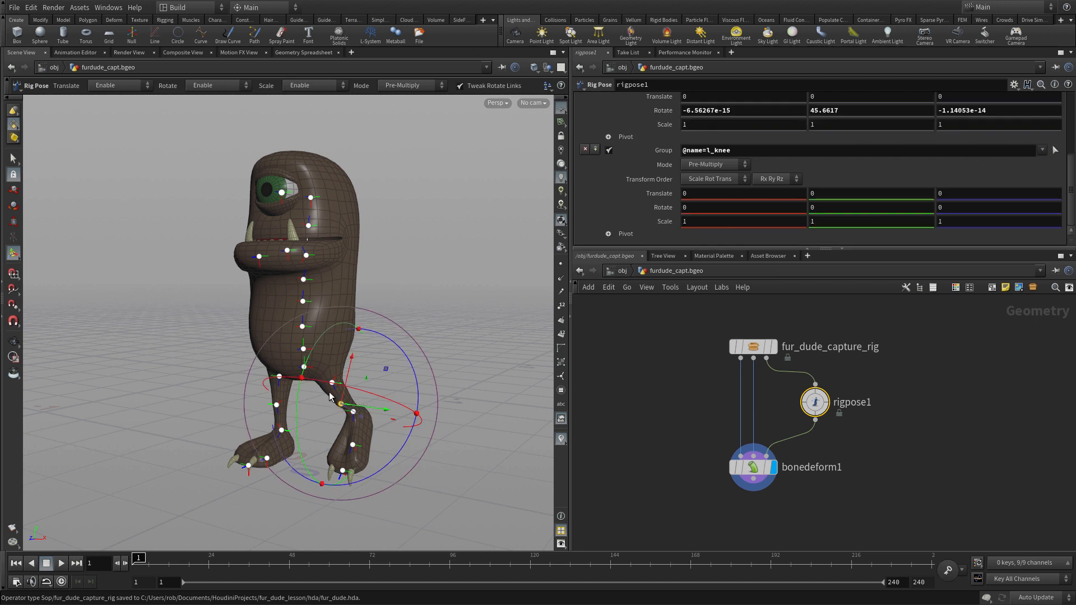
drag(315, 354, 298, 392)
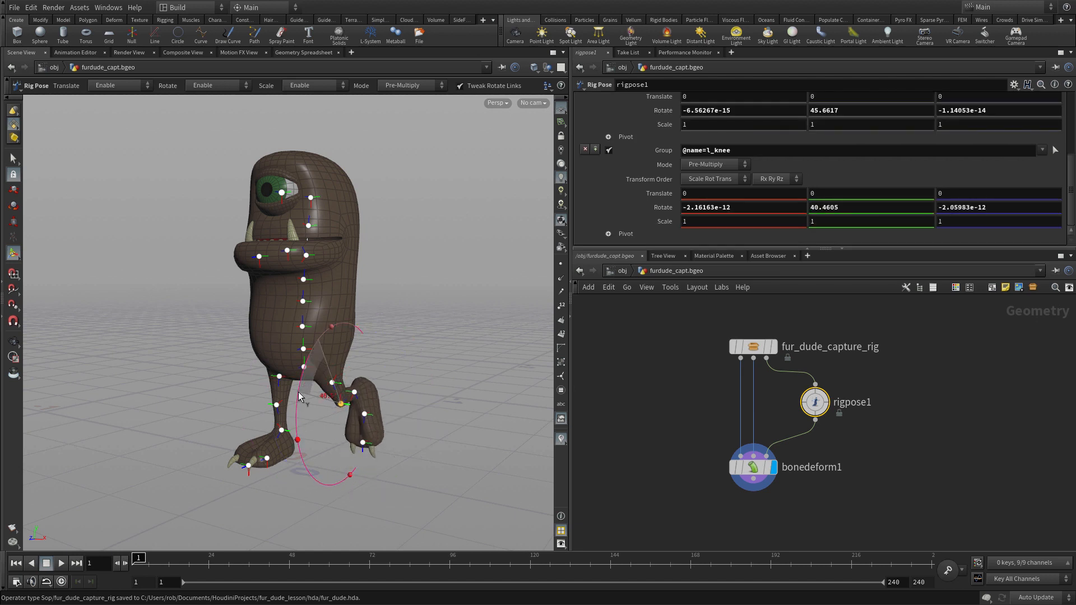
click(391, 288)
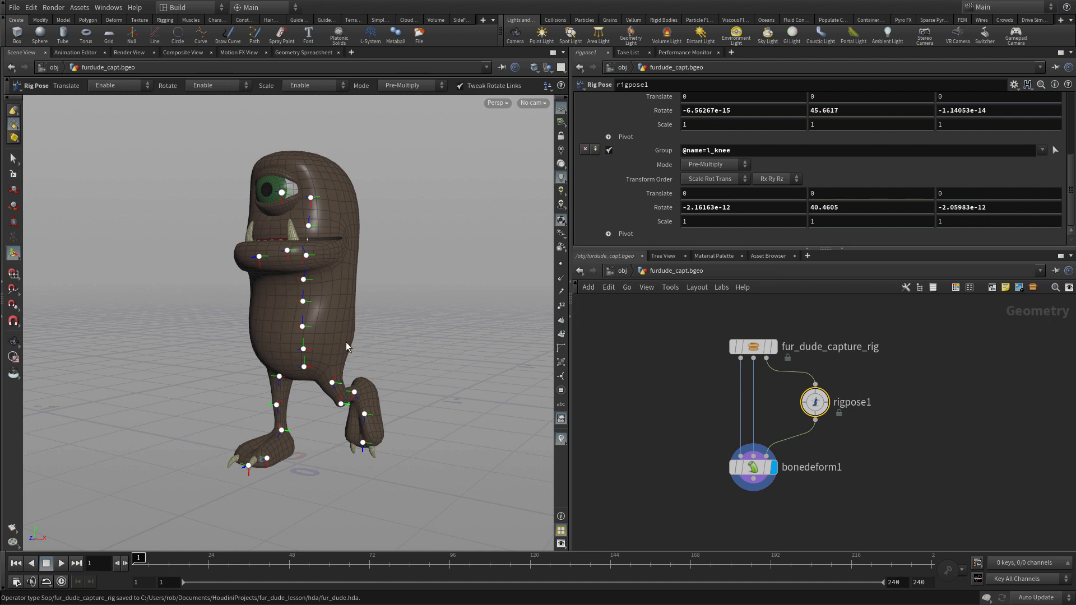
- Select the three middle spine joints, including spine1, and rotate them together about -7.7° around Z to twist the upper body
click(303, 303)
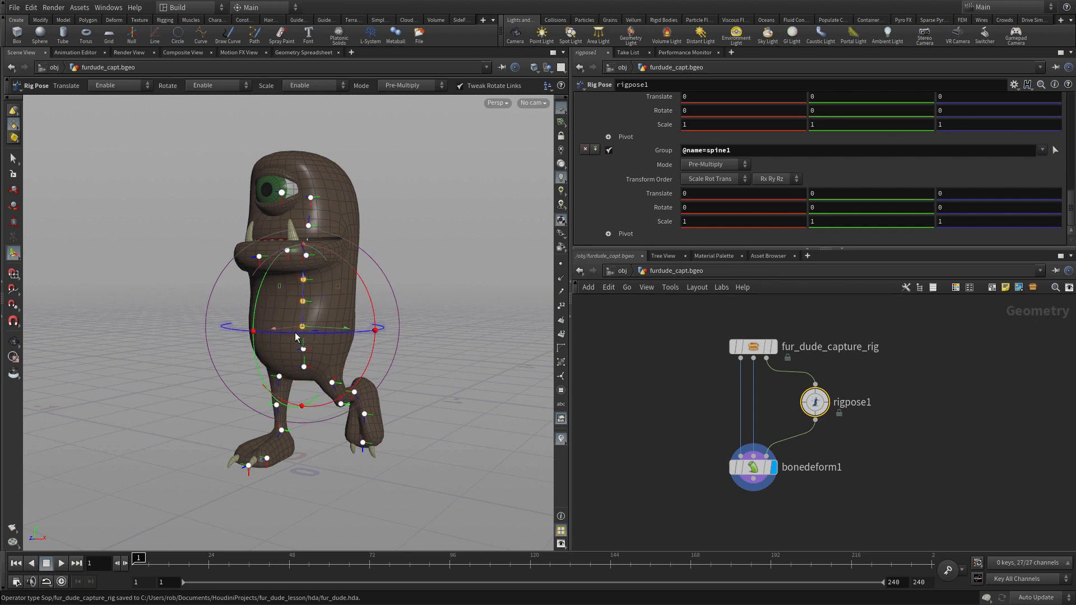
mouse_move(297, 337)
mouse_down()
mouse_move(275, 327)
mouse_move(306, 340)
mouse_move(289, 335)
mouse_up()
drag(288, 329, 293, 327)
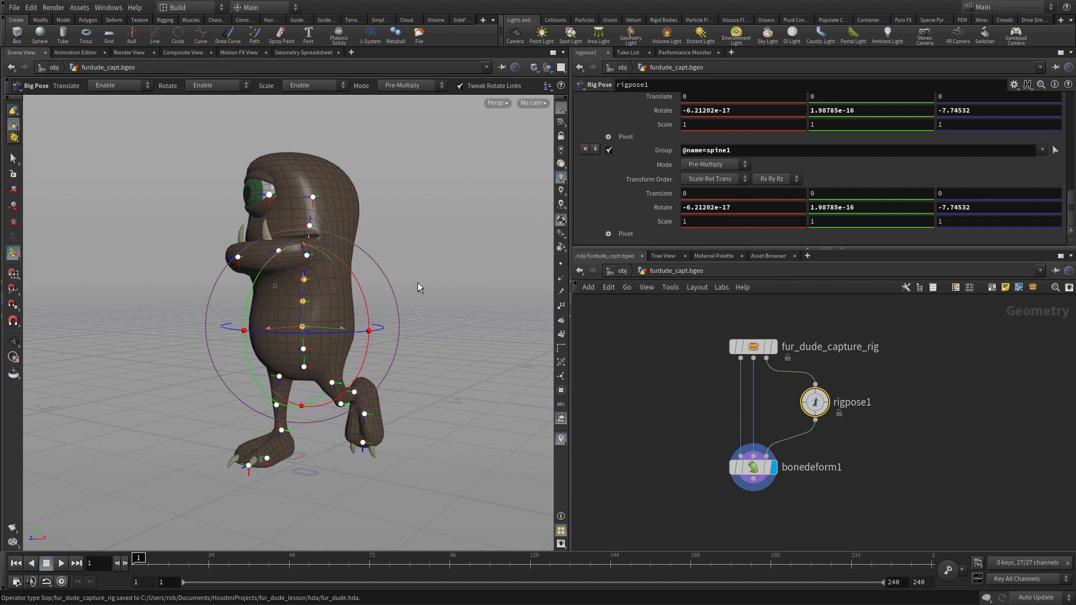
click(427, 257)
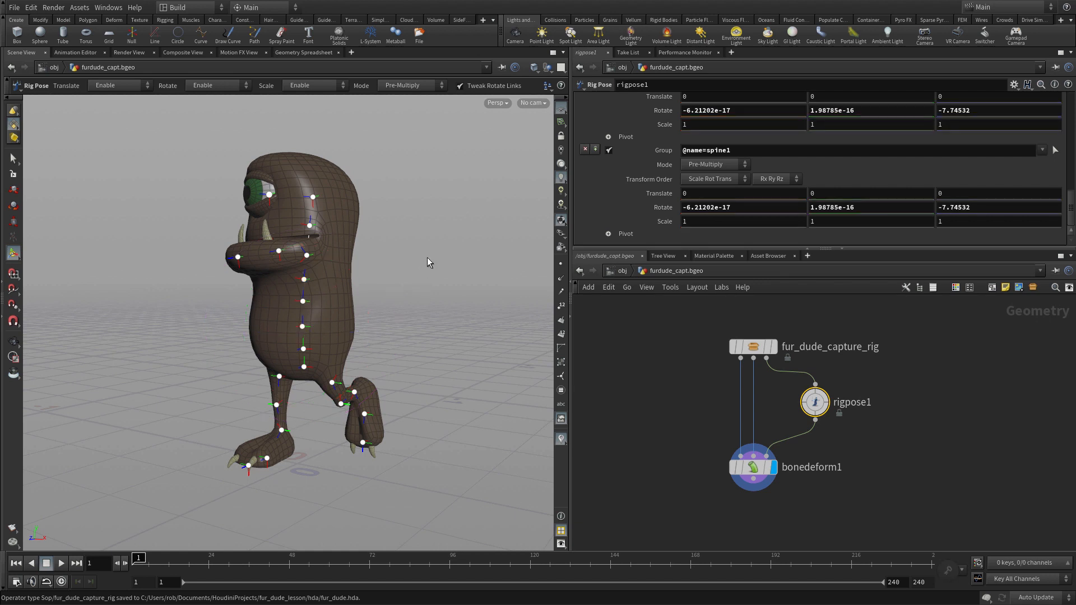
- Open the fur dude's mouth by rotating the jaw joint about 36° around Y
click(304, 279)
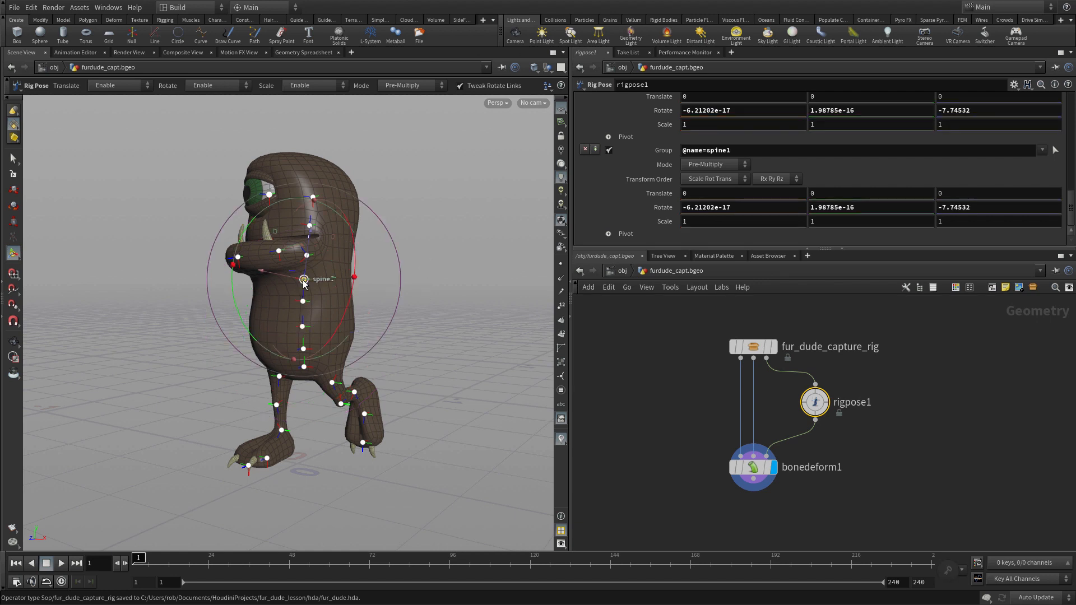
click(279, 252)
drag(213, 204, 201, 258)
click(503, 186)
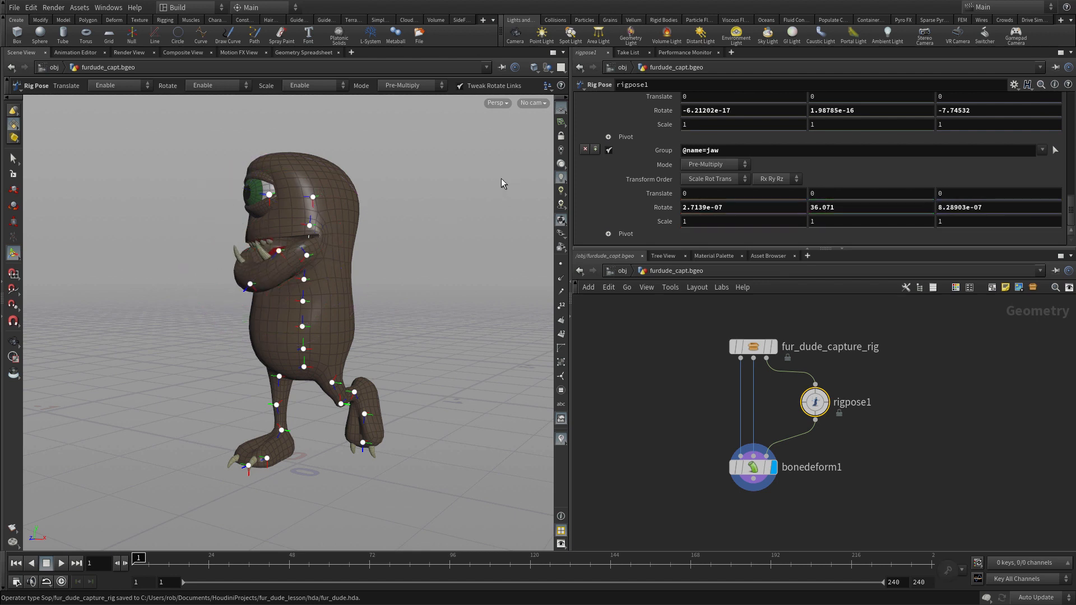